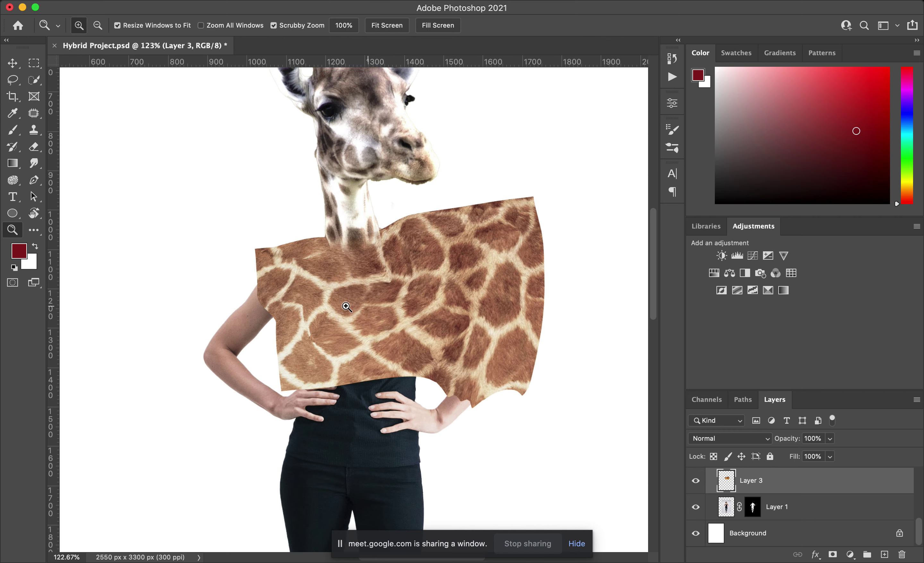
Step: Warp the giraffe-skin Layer 3 so its upper corner beside the raised shoulder bends down and inward, and apply it
click(12, 64)
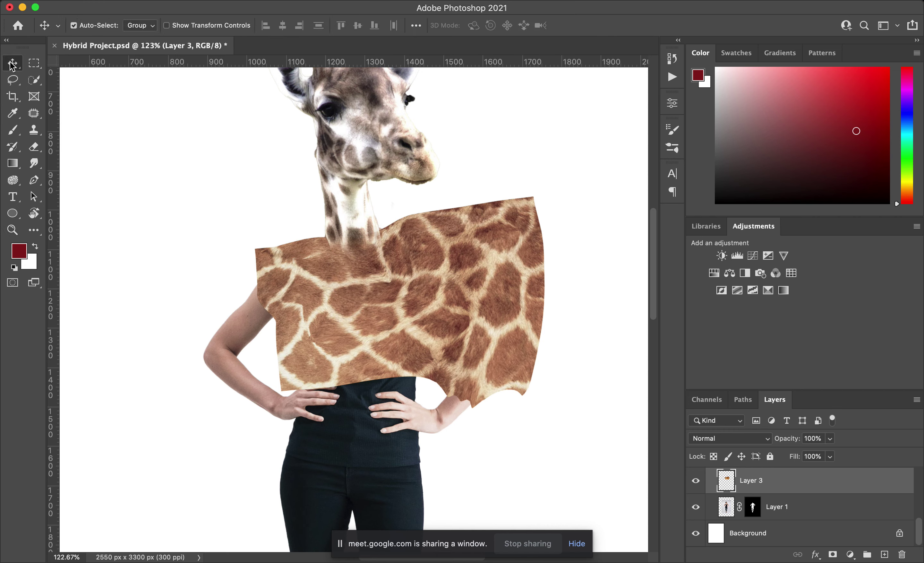
click(317, 283)
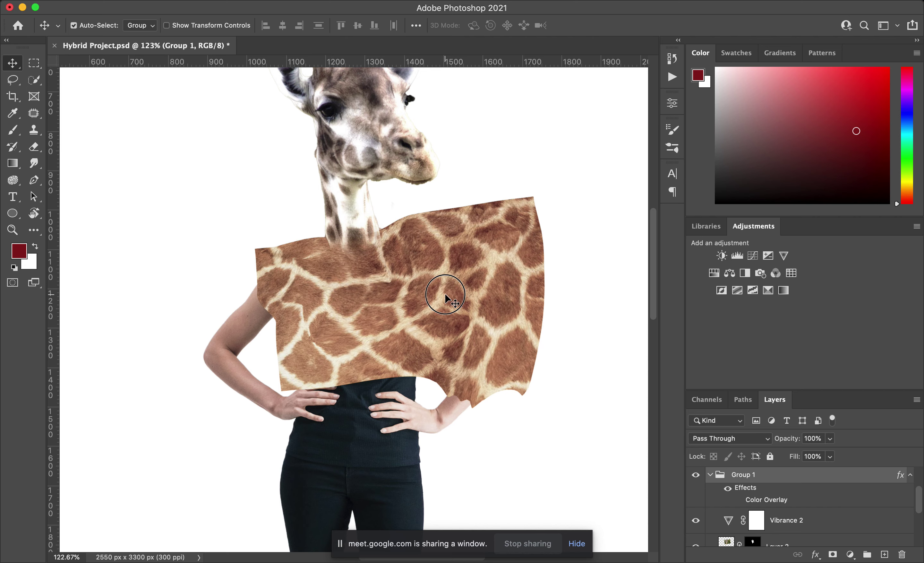
scroll(721, 508, down, 2)
scroll(721, 508, down, 1)
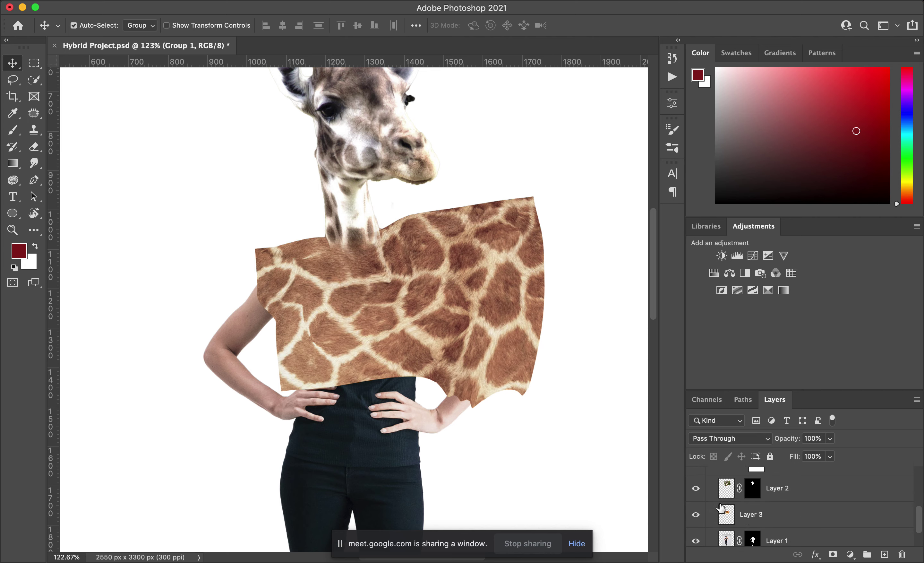
click(726, 493)
click(725, 516)
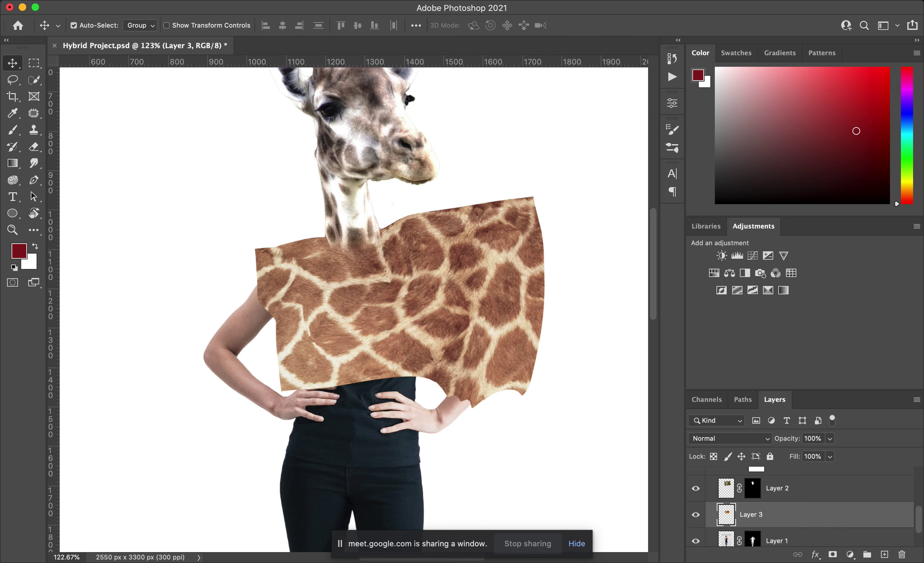
click(128, 1)
mouse_move(188, 291)
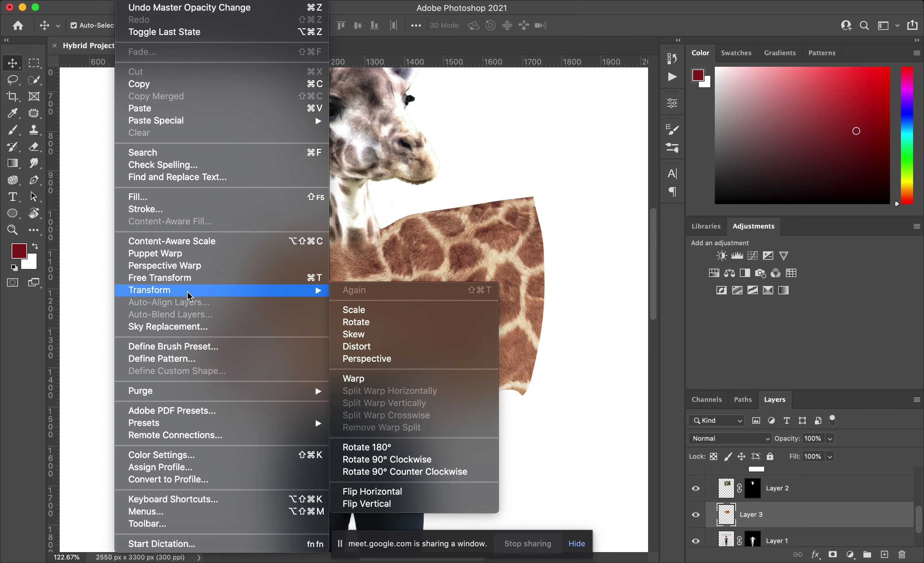
click(391, 378)
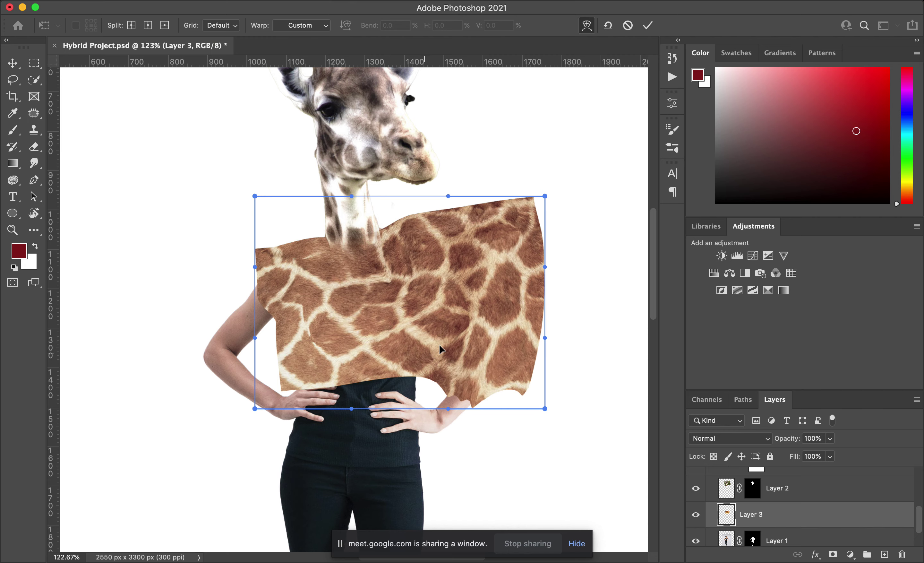
drag(545, 196, 539, 231)
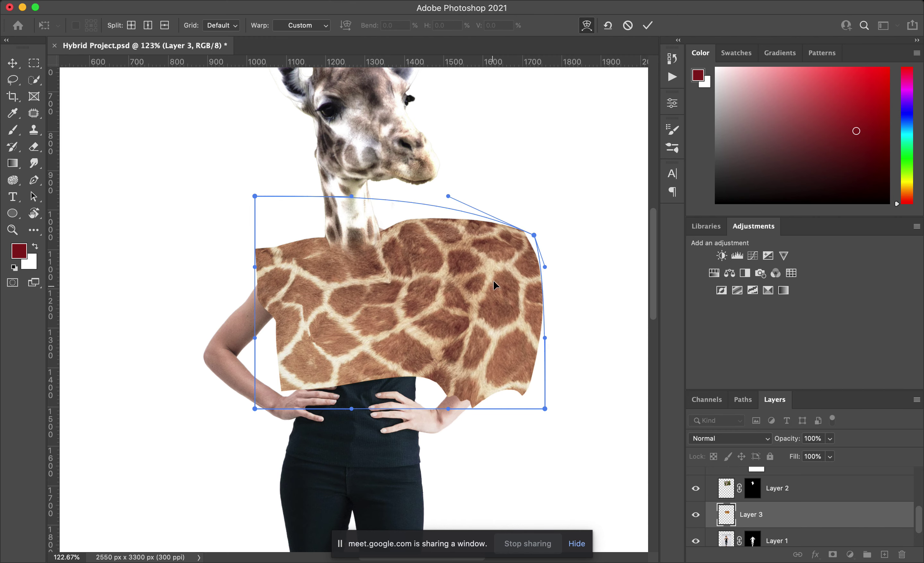
key(Return)
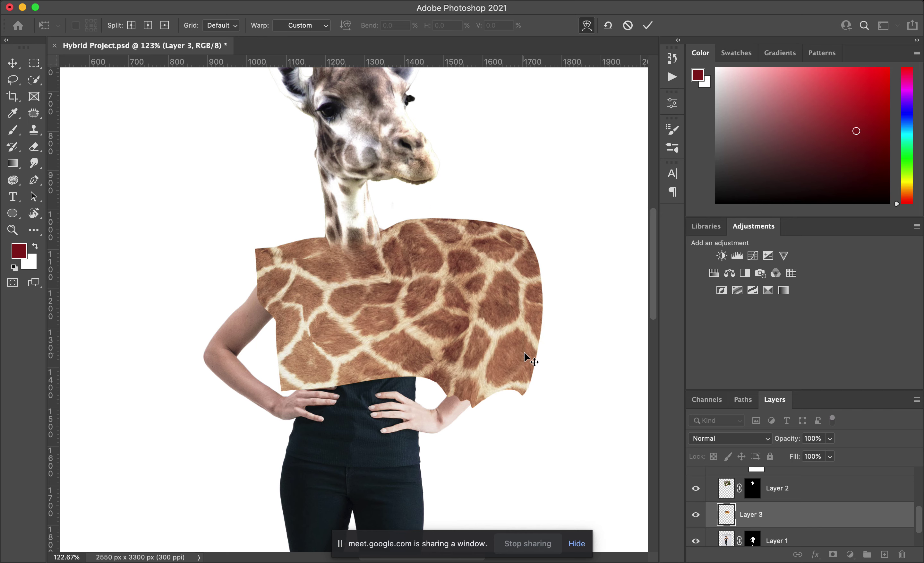
Step: Add an empty layer mask to the giraffe-skin Layer 3
scroll(536, 362, right, 4)
scroll(537, 363, down, 3)
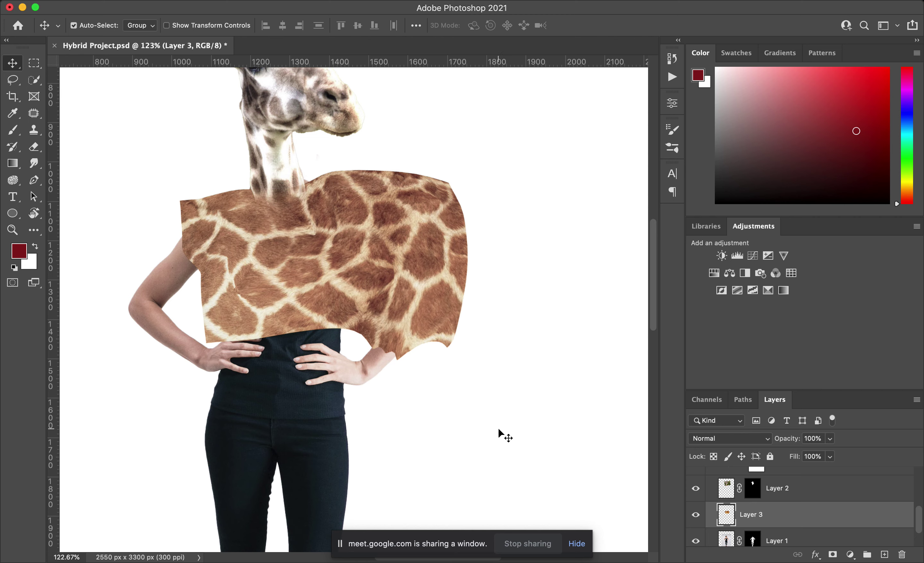
scroll(498, 427, up, 2)
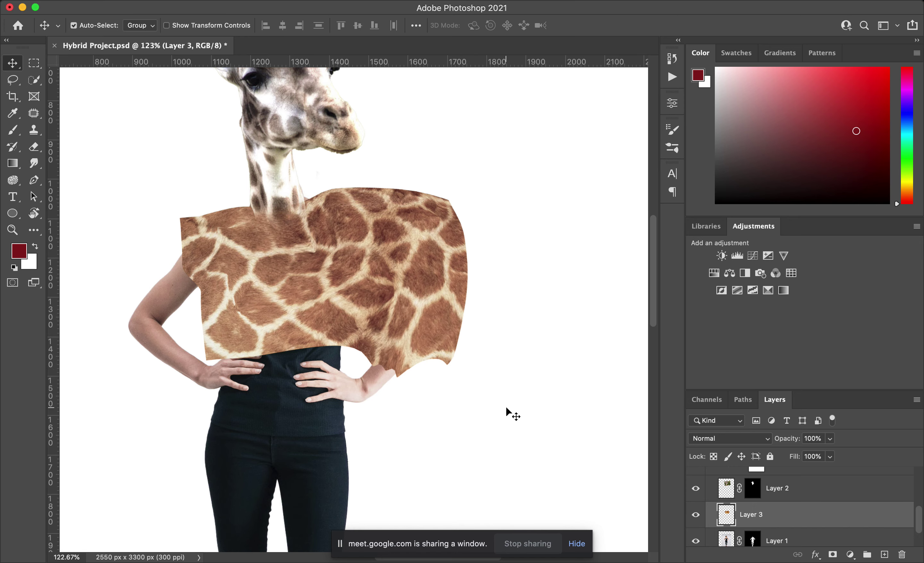
scroll(510, 437, down, 3)
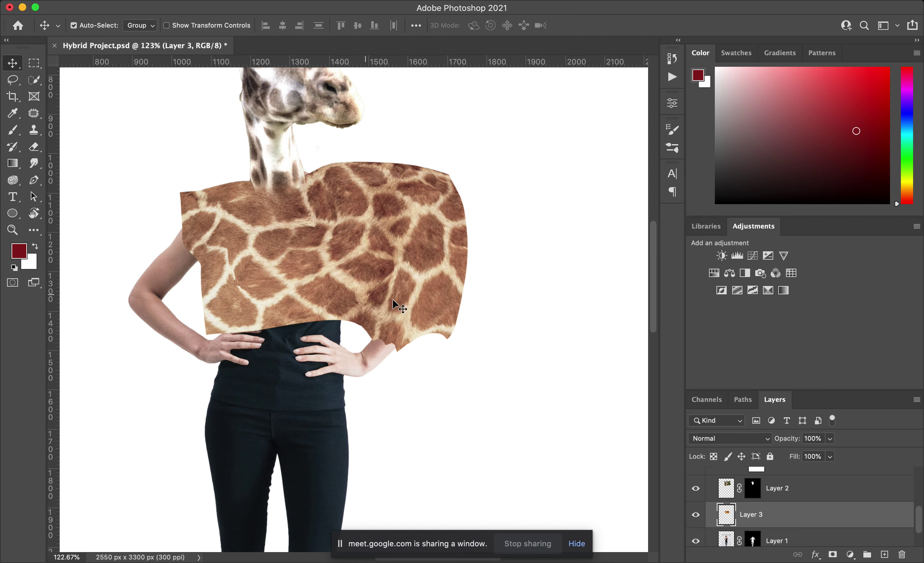
click(834, 555)
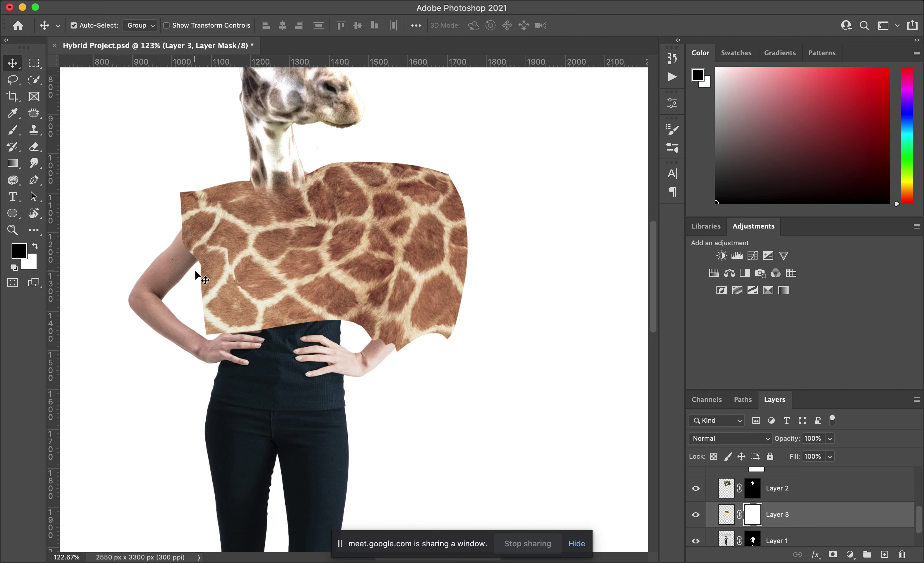
Step: Try masking out the giraffe skin between the bent arm and the waist with a black brush, and undo the strokes
click(13, 130)
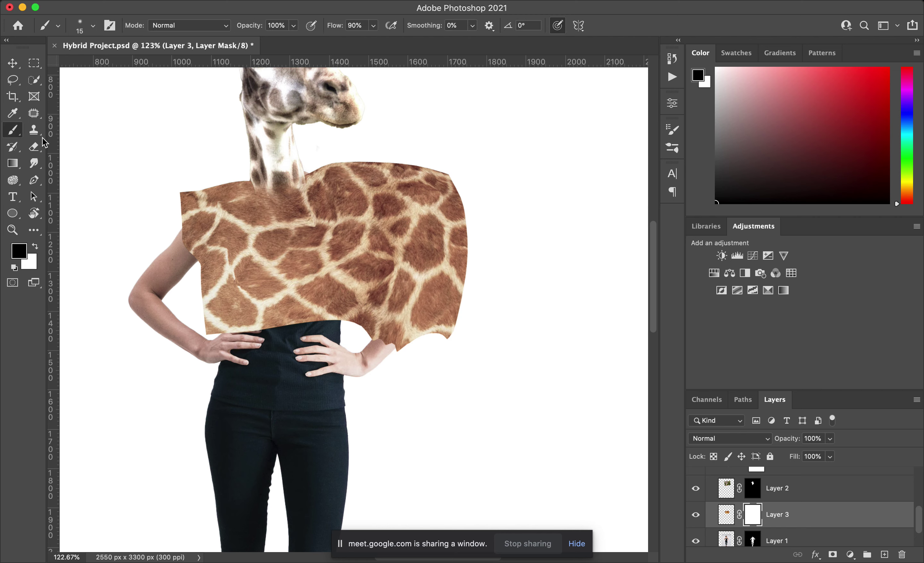
click(33, 147)
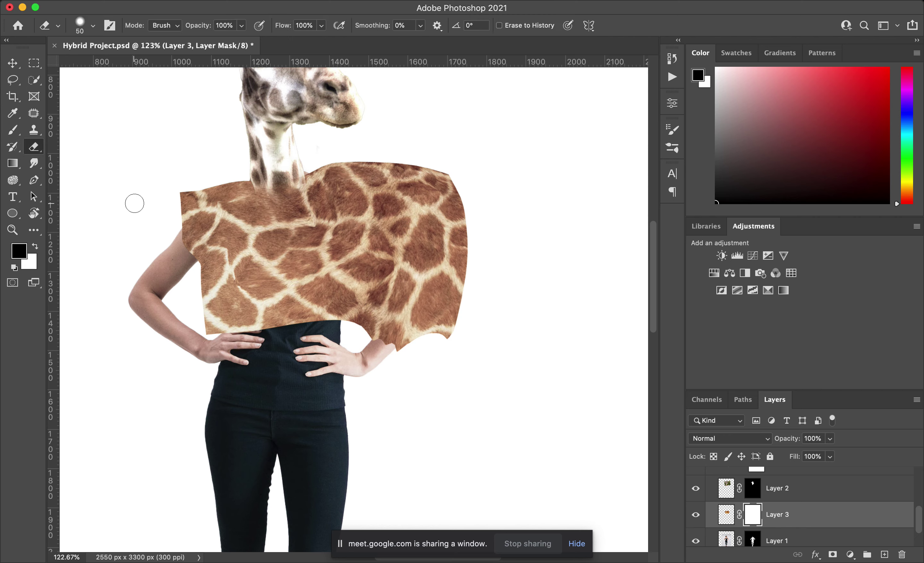
click(13, 130)
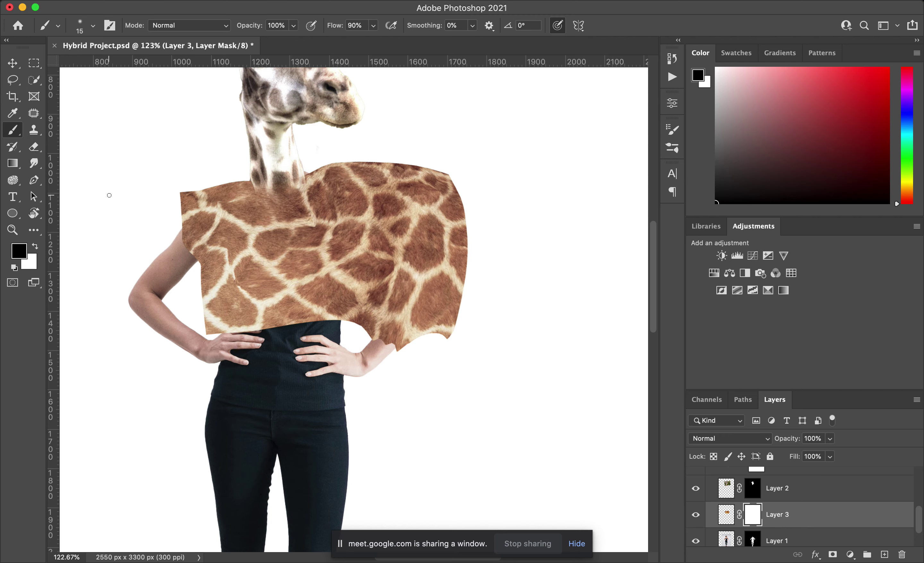
mouse_move(198, 264)
mouse_down()
mouse_move(212, 254)
mouse_move(206, 281)
mouse_move(216, 254)
mouse_move(204, 263)
mouse_move(221, 252)
mouse_move(219, 294)
mouse_move(208, 268)
mouse_up()
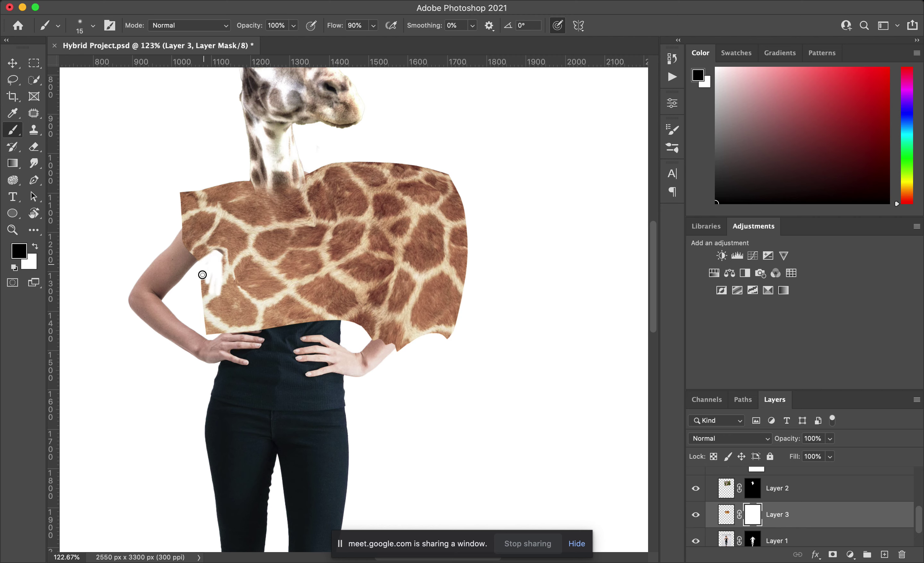
key(super+z)
key(super+z)
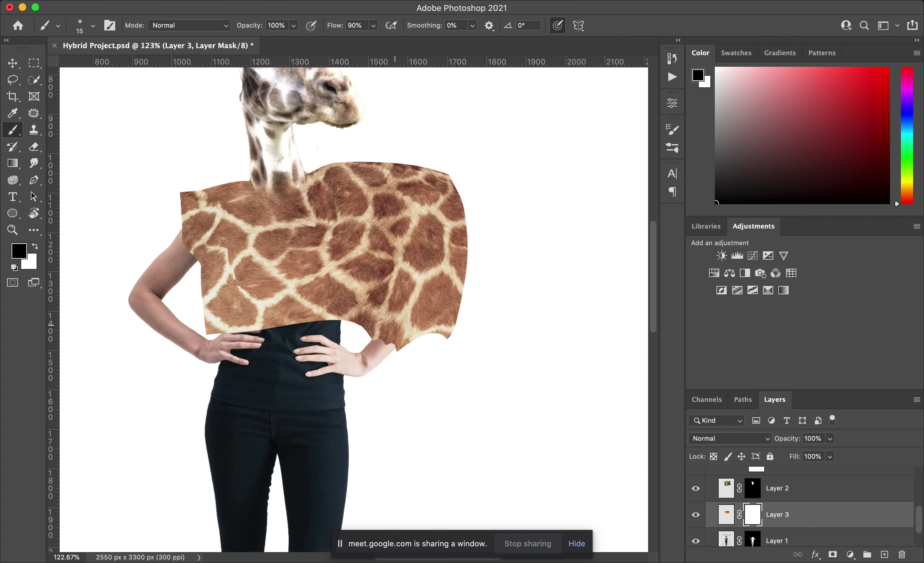
Step: Load Layer 1's mask as a selection and deselect it again
scroll(753, 496, down, 2)
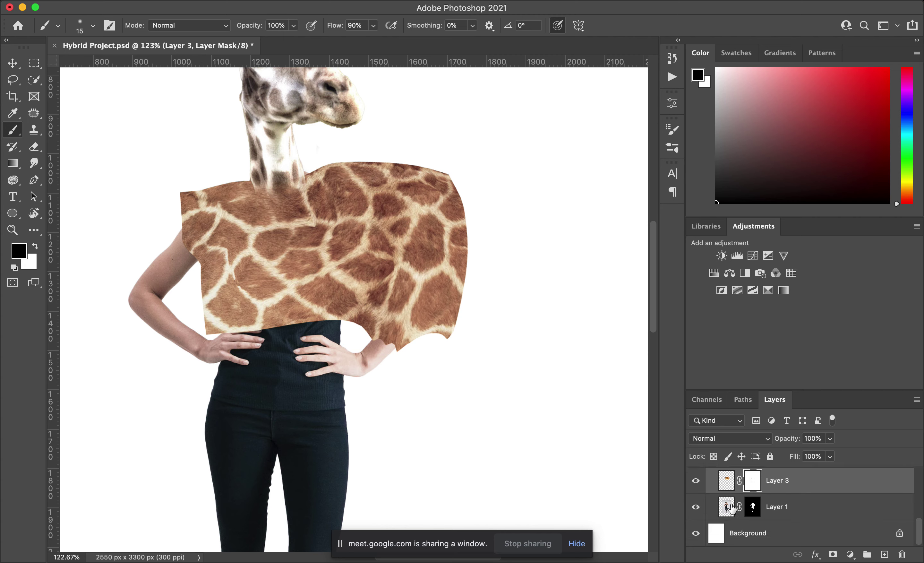
click(754, 510)
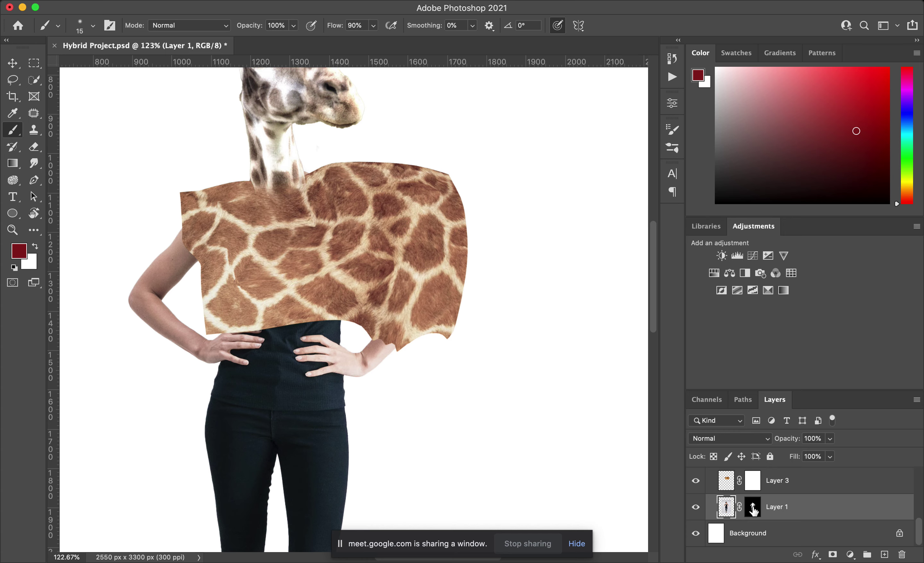
super+click(754, 510)
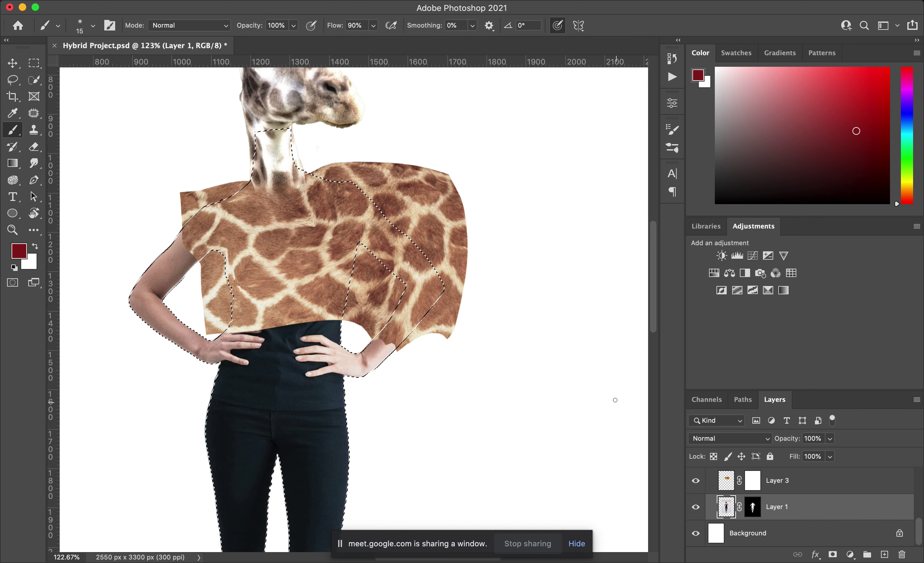
key(super+d)
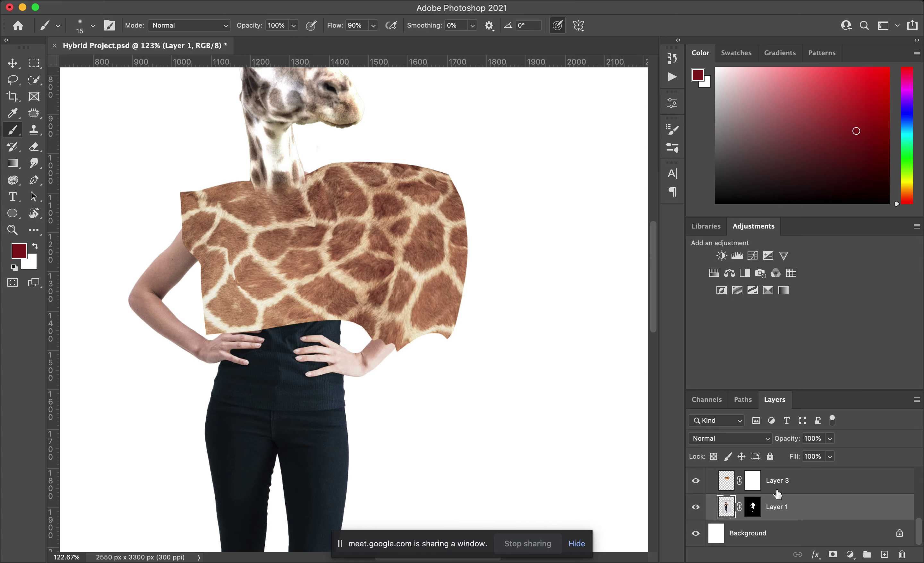
Step: Delete the empty layer mask from Layer 3
click(790, 481)
right_click(788, 481)
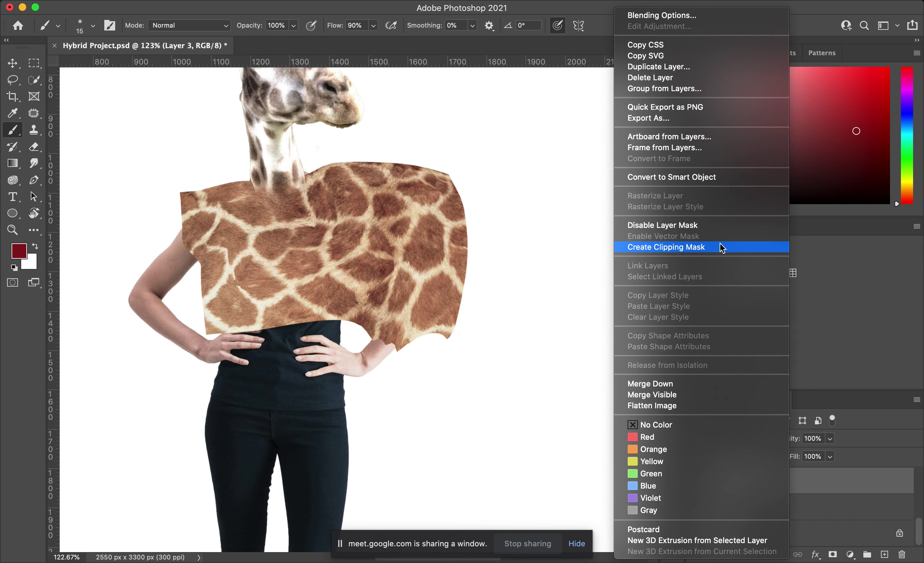
click(521, 304)
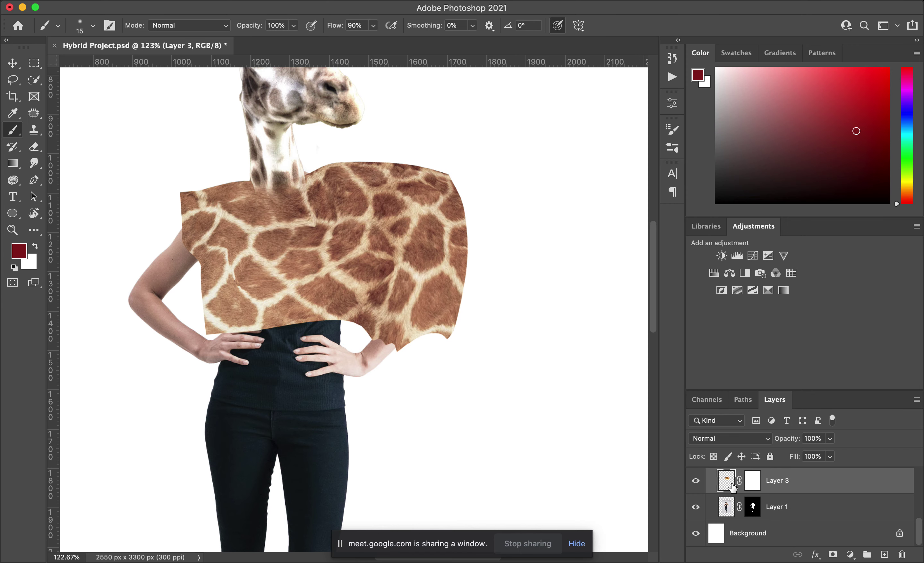
right_click(753, 481)
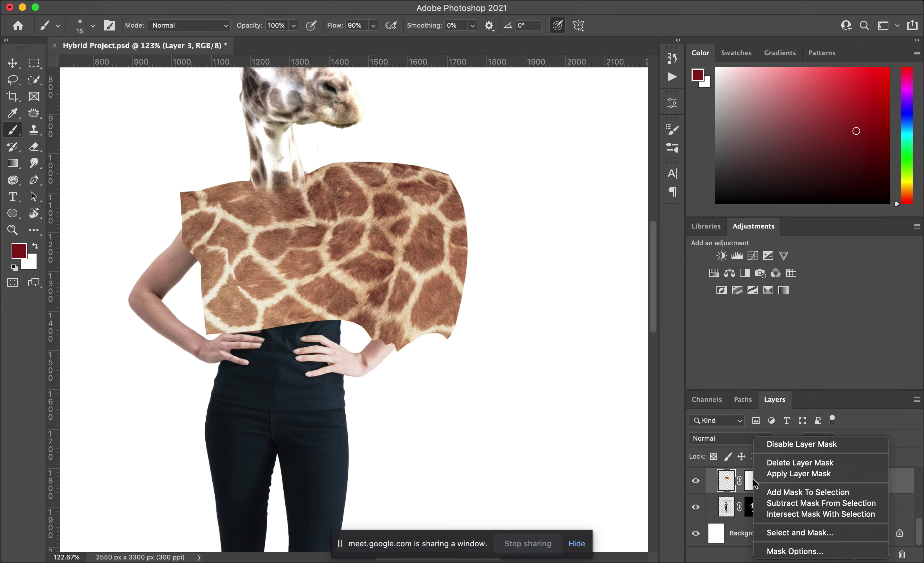
click(791, 462)
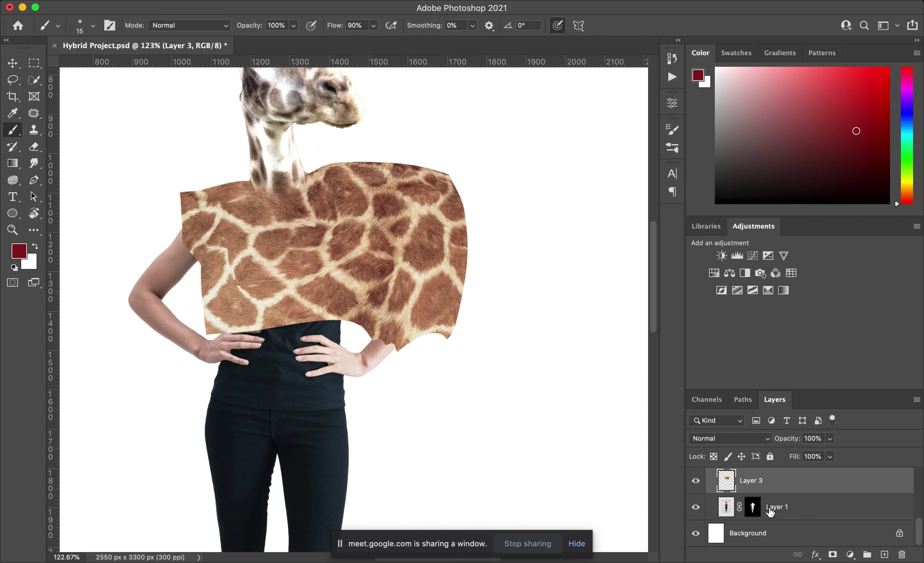
Step: Load Layer 1's mask as a selection and use it to mask the giraffe skin on Layer 3 to the woman's body
click(753, 508)
drag(753, 511, 754, 512)
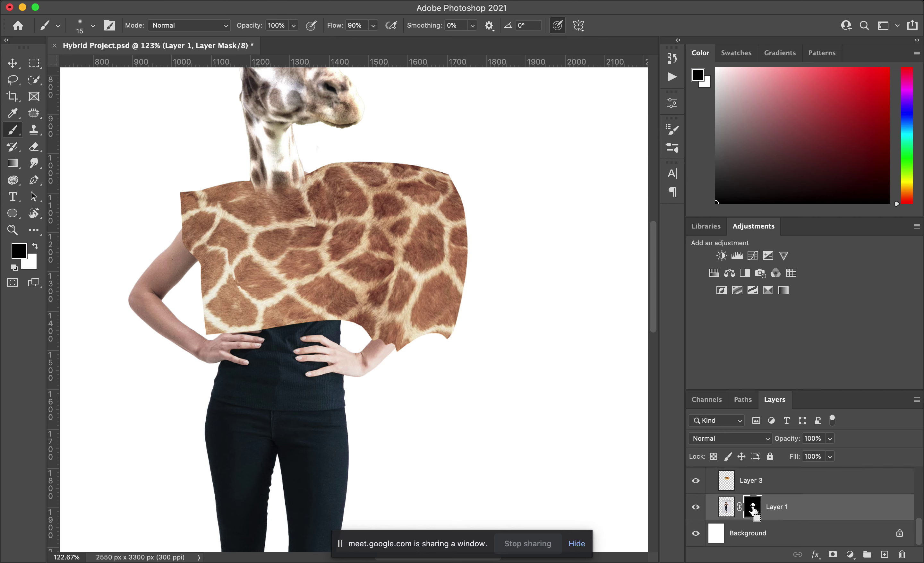
super+click(753, 511)
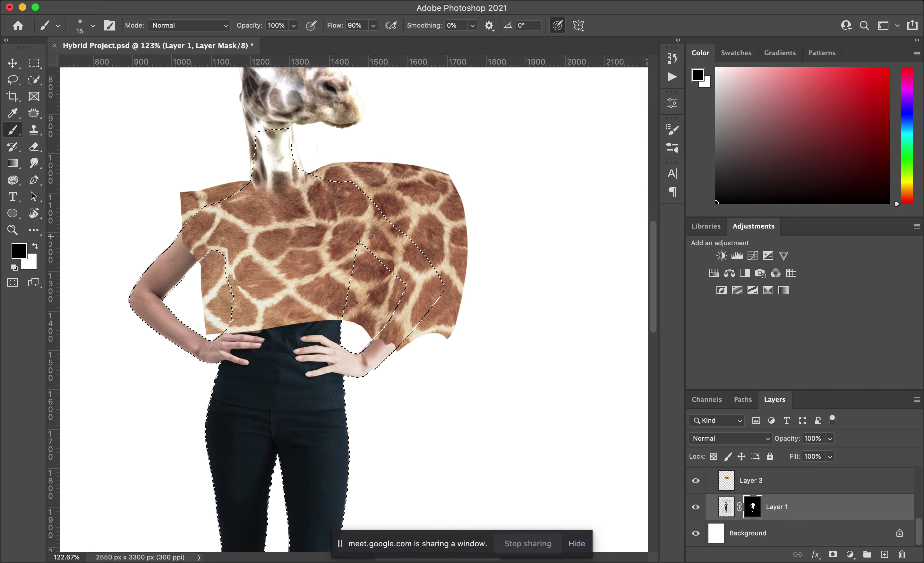
click(773, 480)
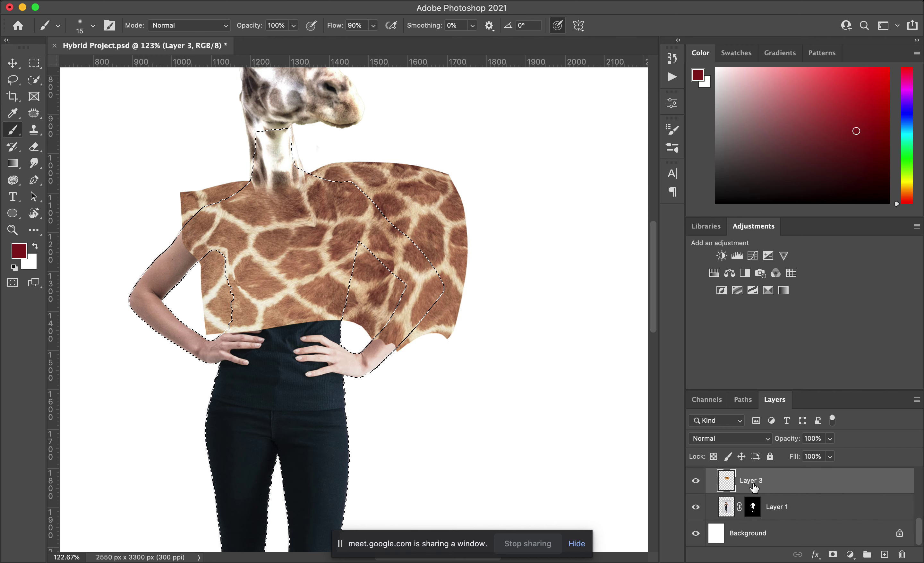
click(833, 554)
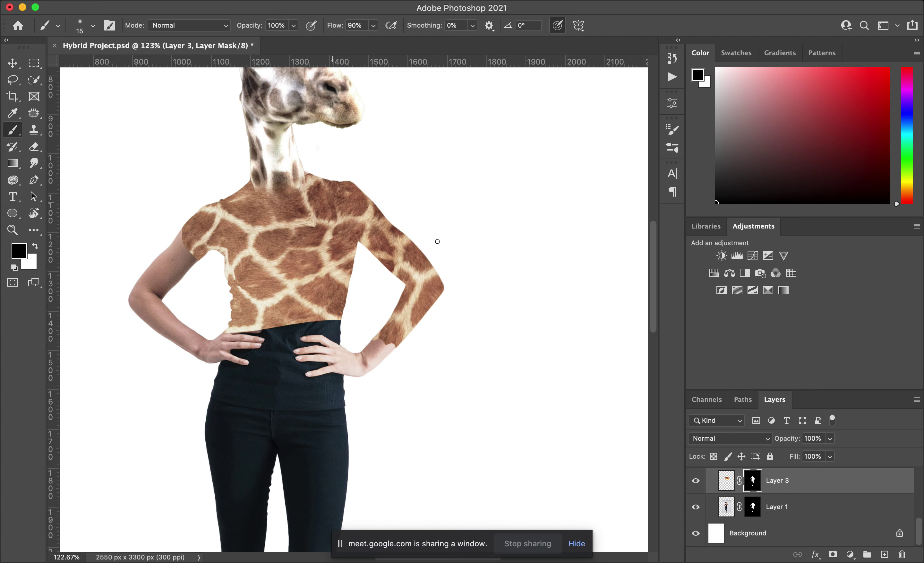
Step: Lower the giraffe-skin Layer 3's opacity to 73%, keeping its blend mode at Normal
click(723, 439)
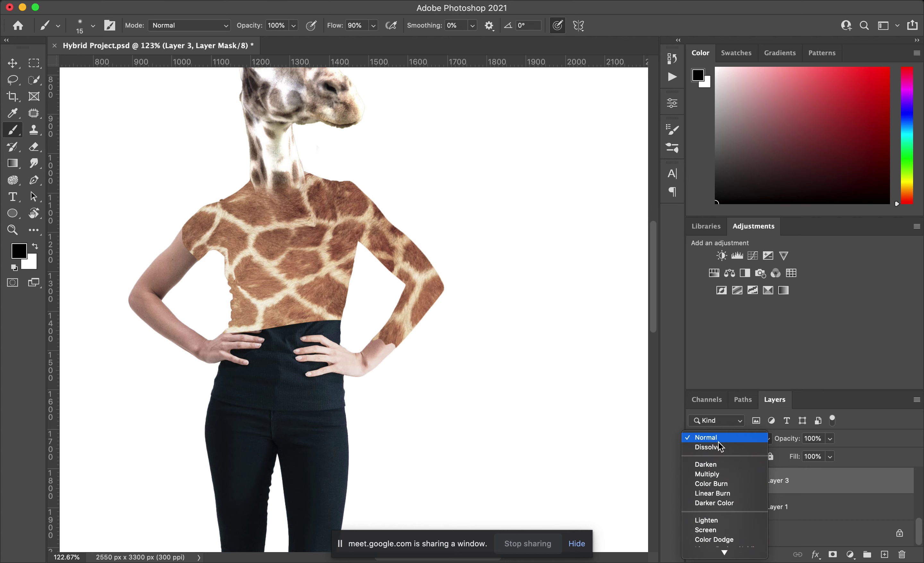
click(748, 437)
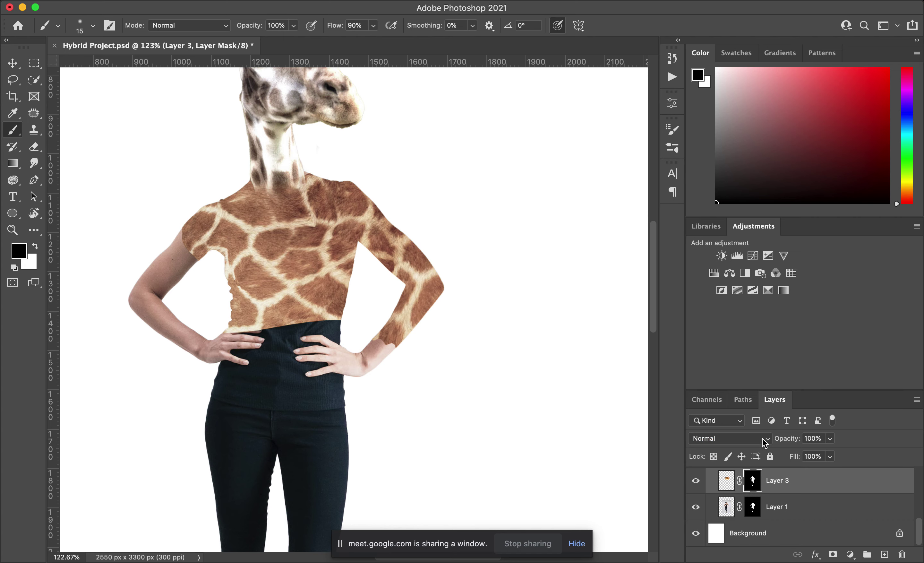
click(829, 439)
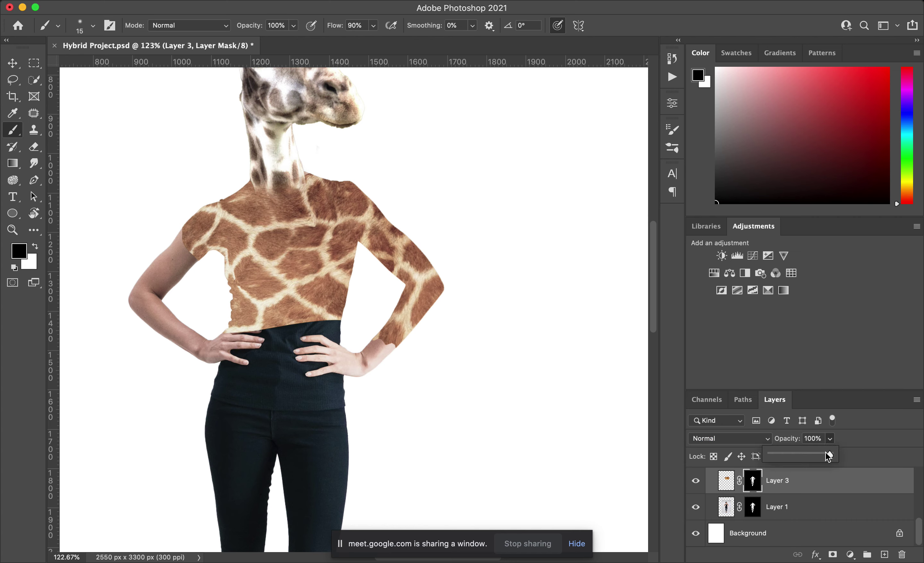
drag(825, 456, 814, 457)
click(860, 447)
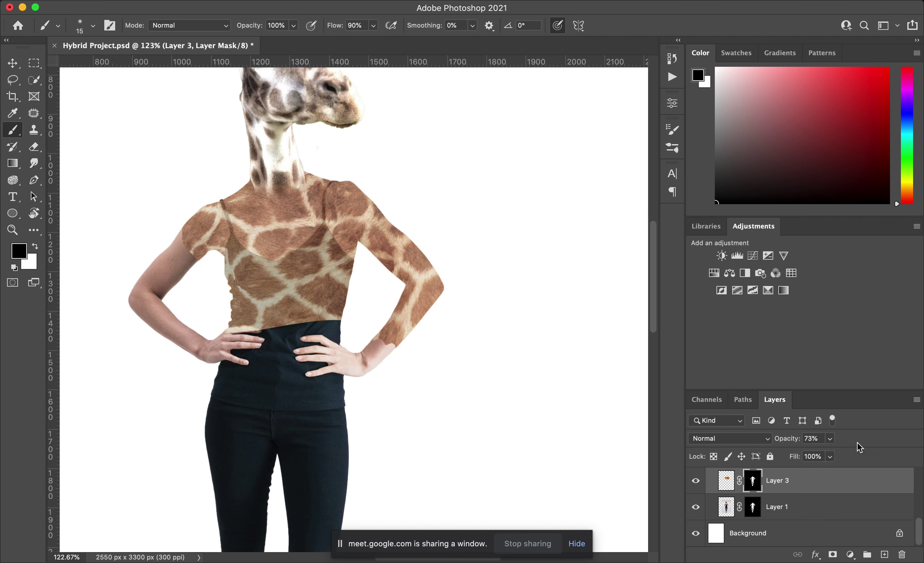
Step: Try the Linear Light blend mode on the giraffe-skin Layer 3
click(768, 439)
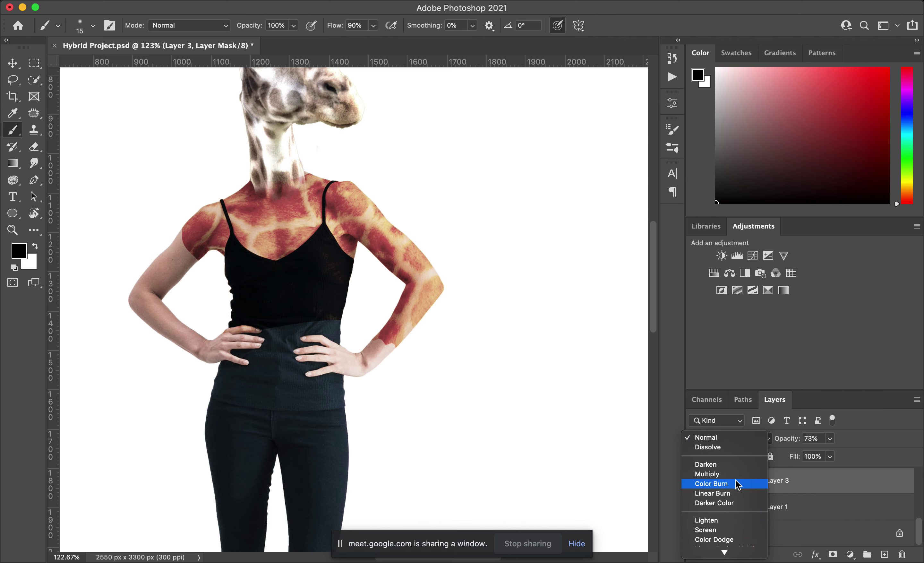
scroll(735, 481, down, 2)
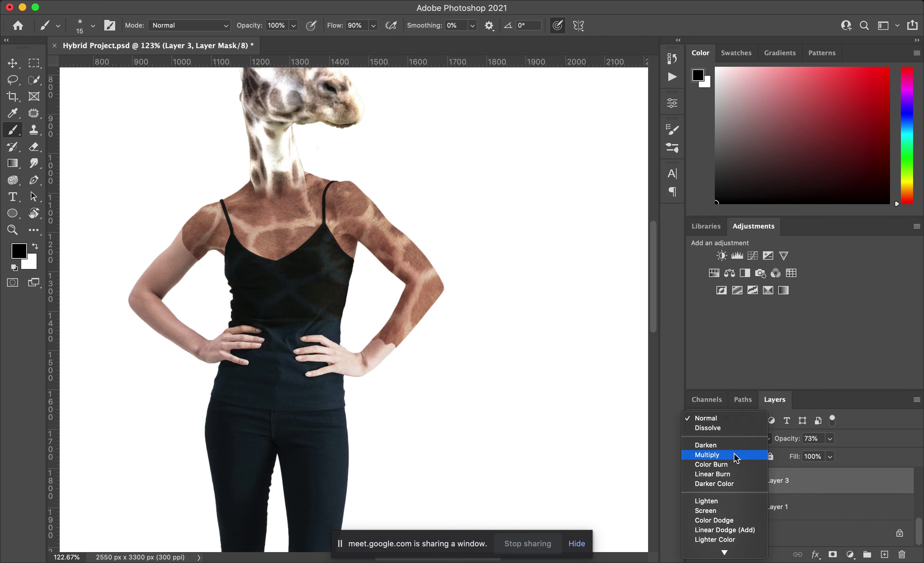
scroll(727, 491, down, 5)
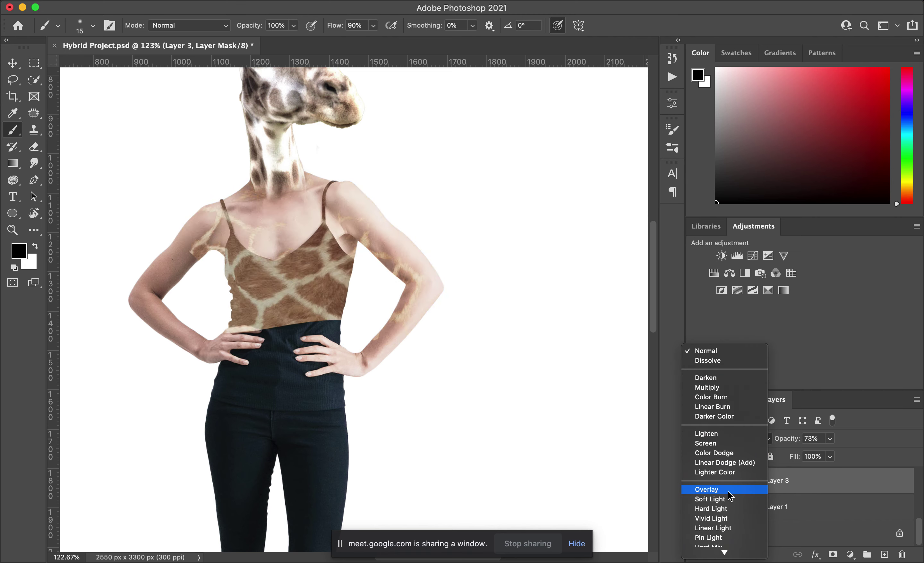
click(728, 529)
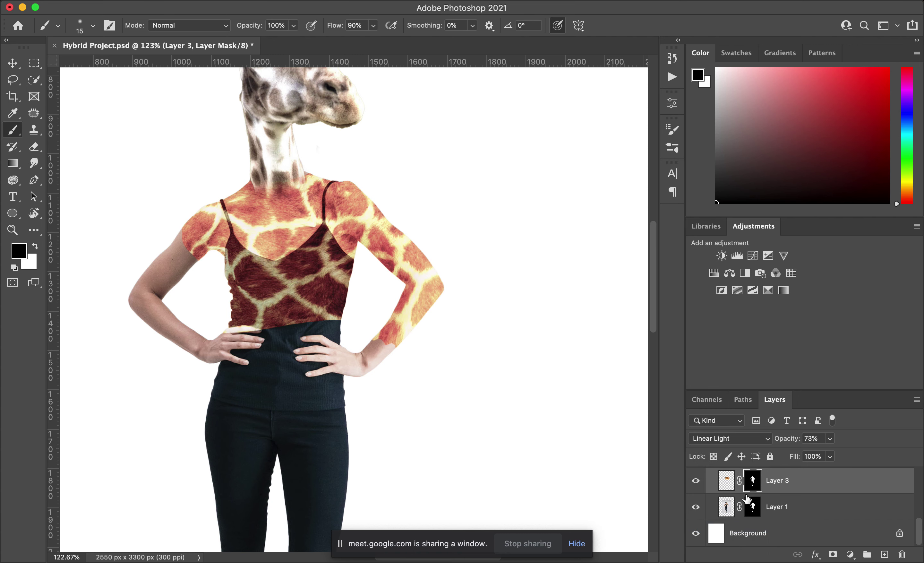
Step: Set the giraffe-skin Layer 3's blend mode to Hard Light
click(765, 440)
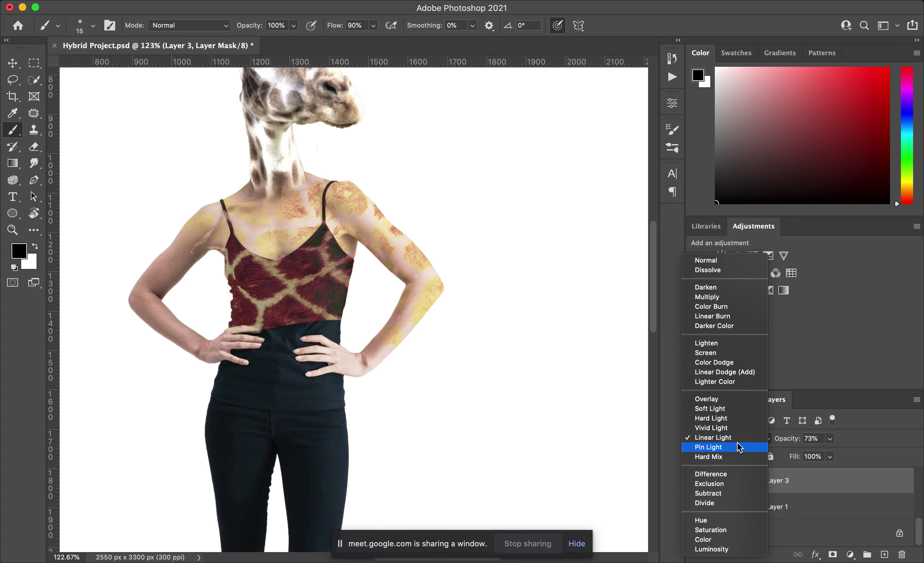
click(736, 420)
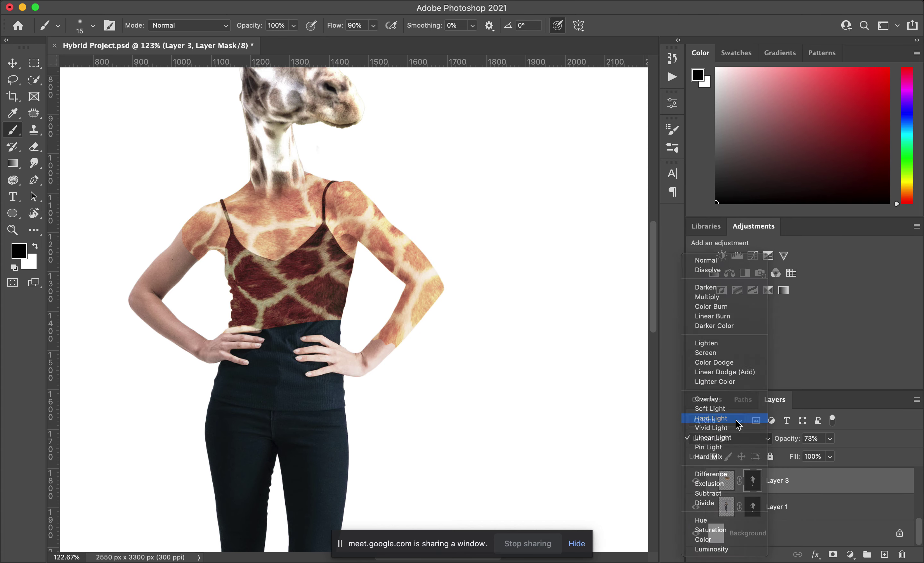
scroll(570, 410, up, 2)
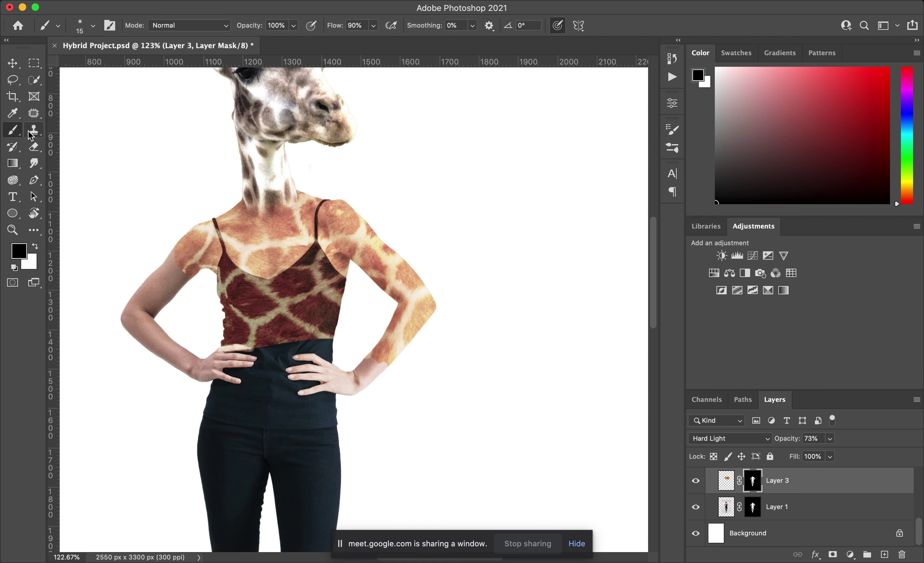
Step: Paint black on Layer 3's mask with a soft 50 px brush to fade the giraffe skin's edge on the woman's left forearm
click(37, 148)
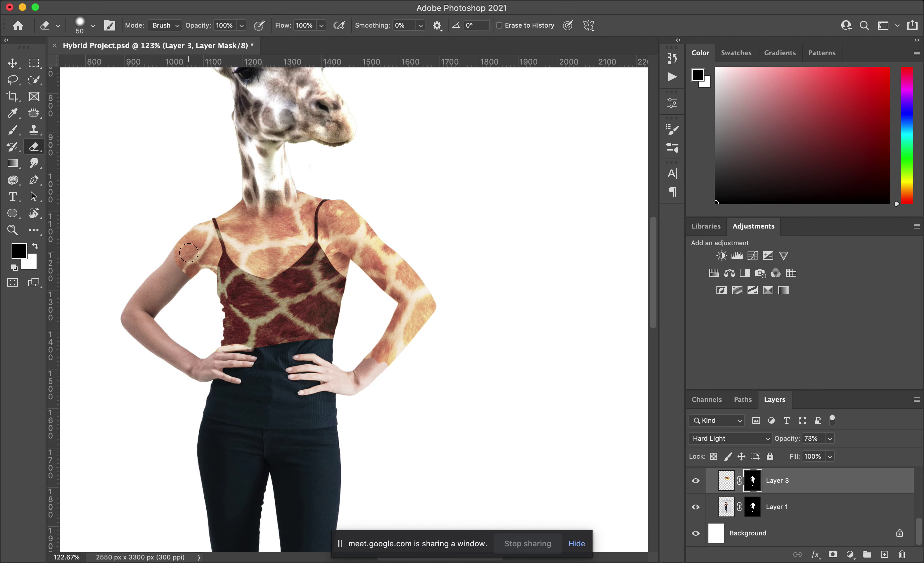
click(13, 128)
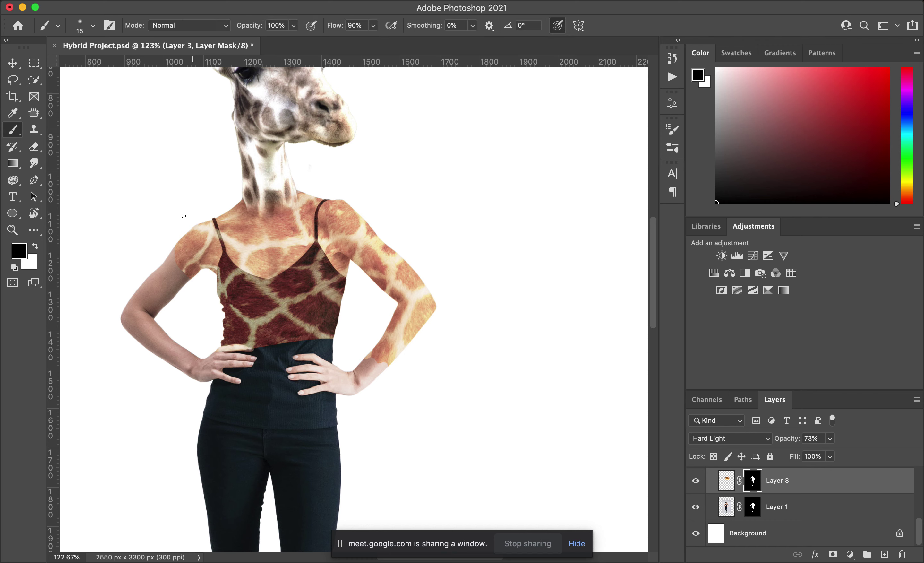
key(bracketright)
key(bracketright)
key(bracketright)
click(94, 25)
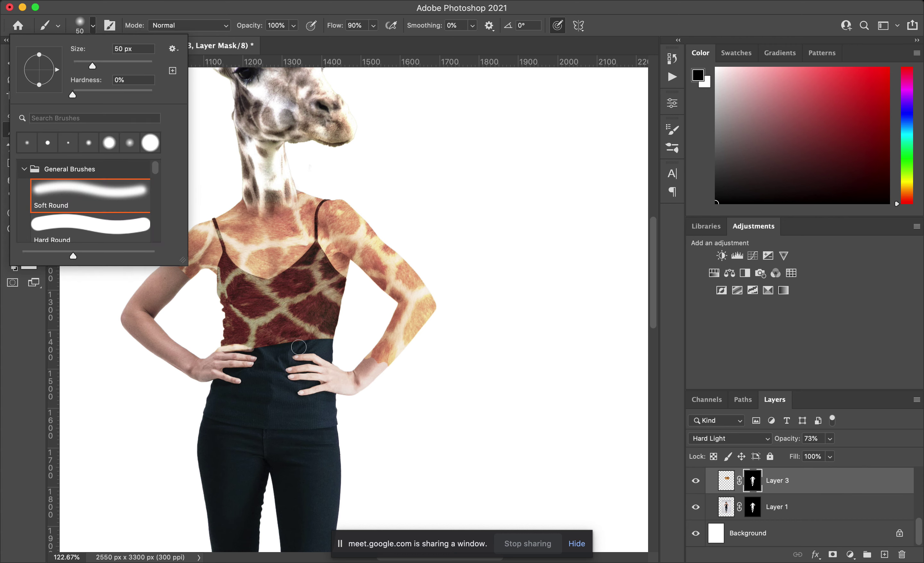
click(352, 369)
drag(373, 378, 386, 358)
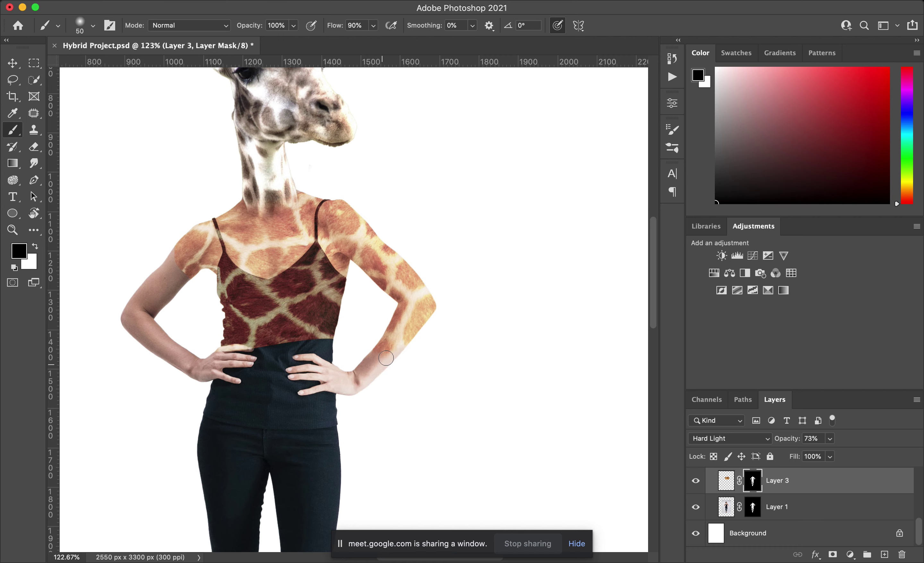
Step: Lower the brush opacity to 56% and soften the giraffe-skin transition further along the woman's left forearm
click(294, 27)
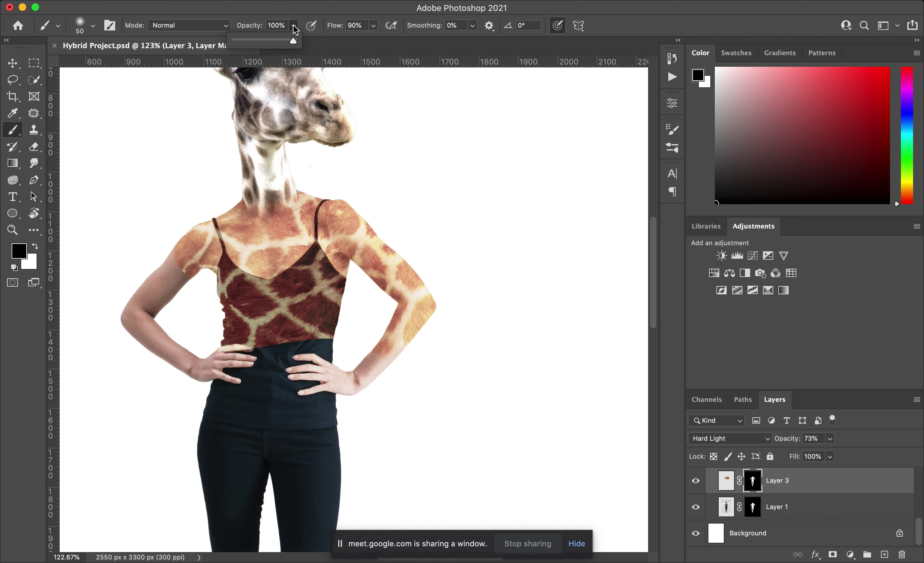
drag(295, 42, 268, 41)
mouse_move(389, 341)
mouse_down()
mouse_move(382, 367)
mouse_move(393, 361)
mouse_move(381, 342)
mouse_move(373, 356)
mouse_move(399, 353)
mouse_up()
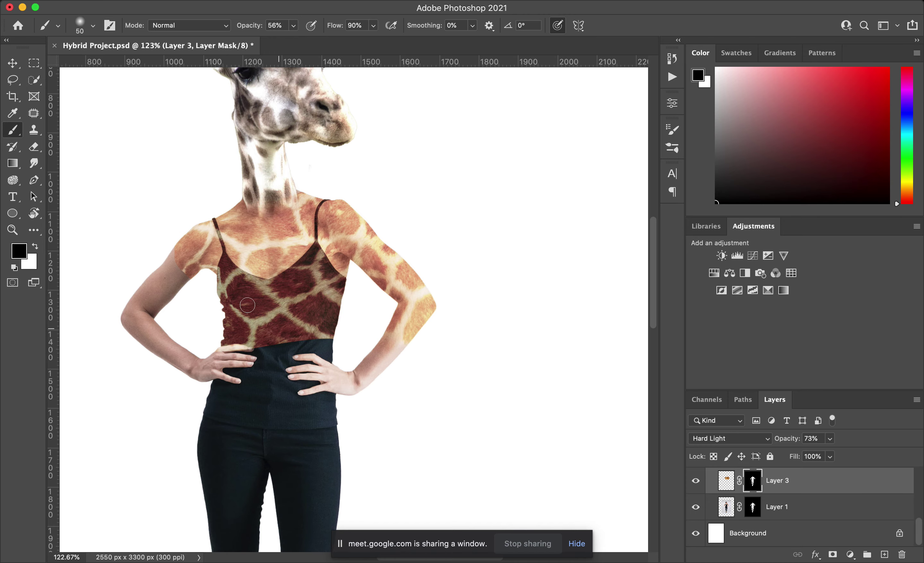
Step: Raise the giraffe-skin Layer 3's opacity to 100%
click(12, 229)
drag(182, 256, 254, 291)
click(830, 438)
drag(830, 456, 856, 459)
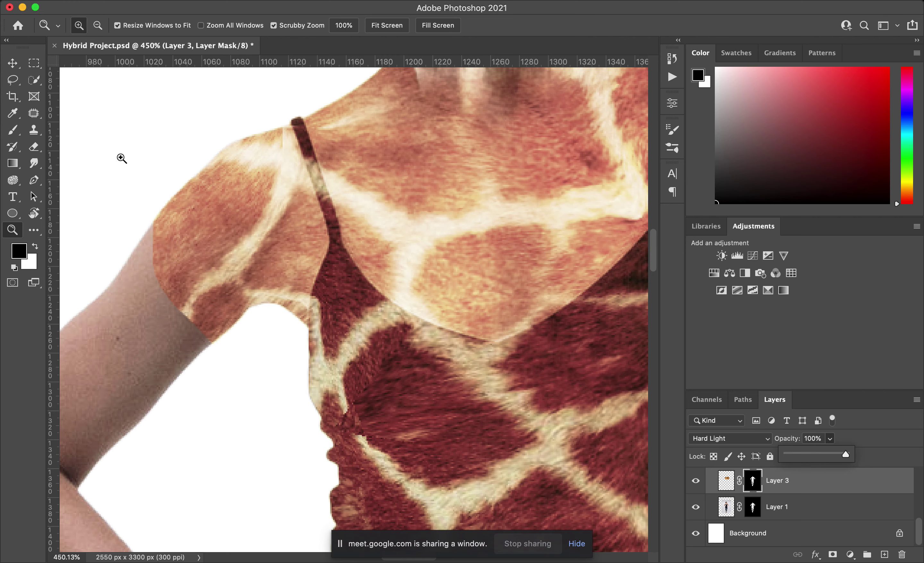
Step: Brush on Layer 3's mask at 56% brush opacity to fade the giraffe skin's hard edge on the woman's right upper arm
click(13, 130)
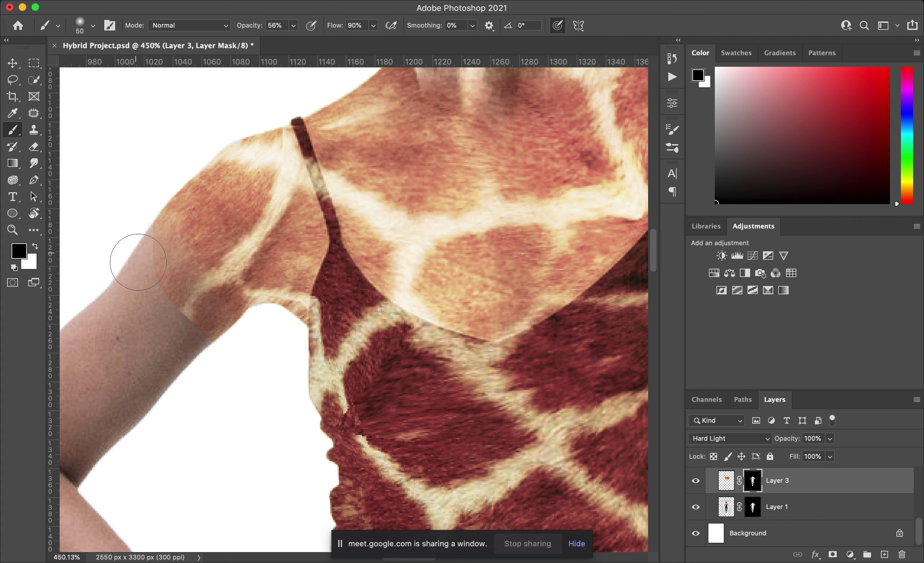
drag(182, 301, 215, 367)
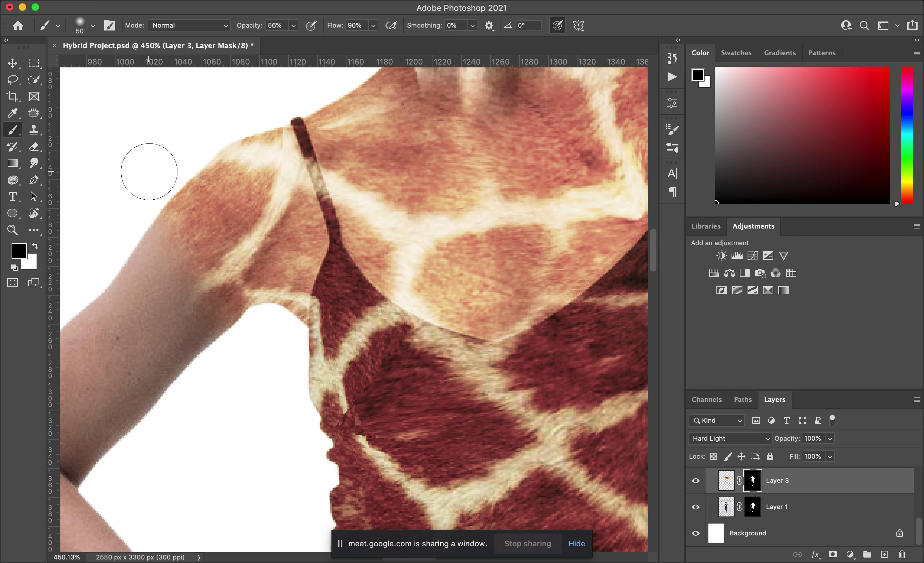
key(super+1)
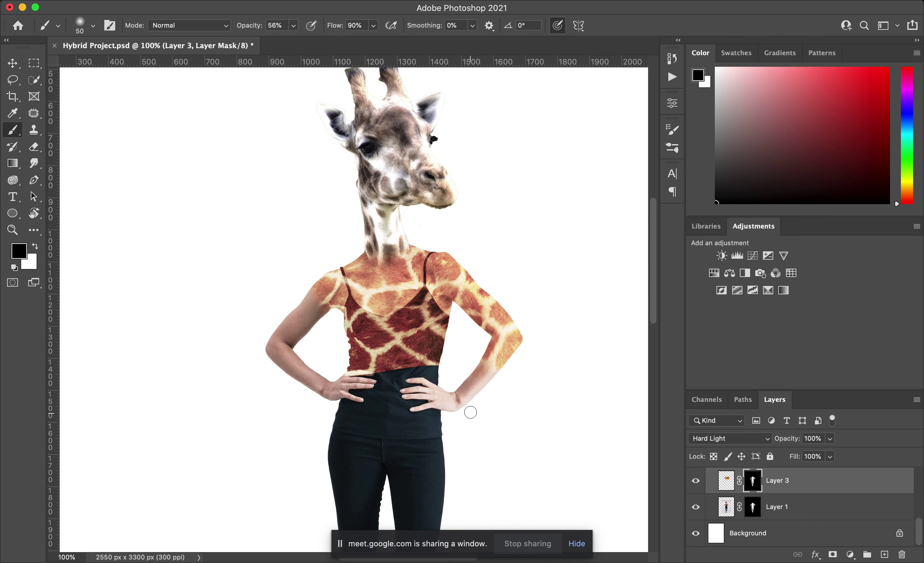
Step: Mask the giraffe skin off part of the tank top using a harder 50 px black brush at 100% opacity
click(12, 229)
drag(416, 318, 468, 332)
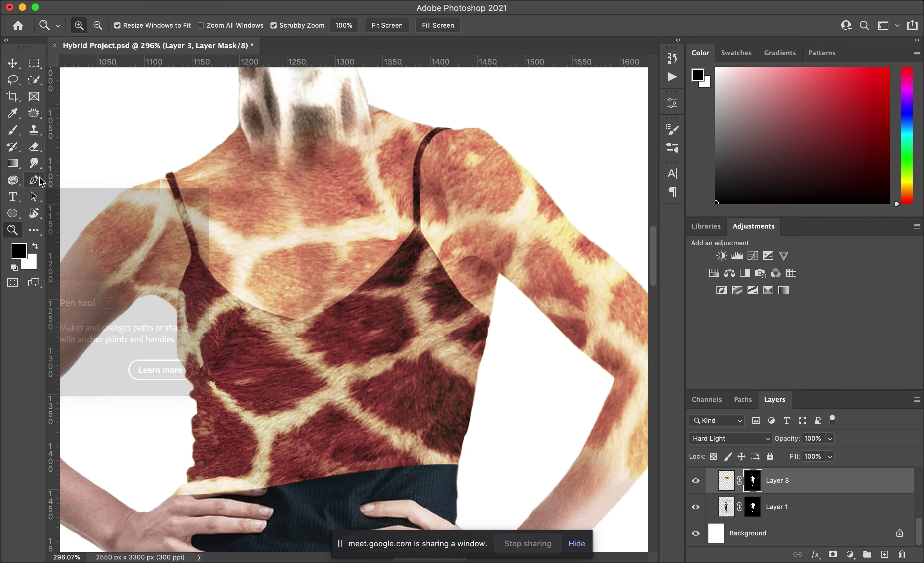
click(12, 130)
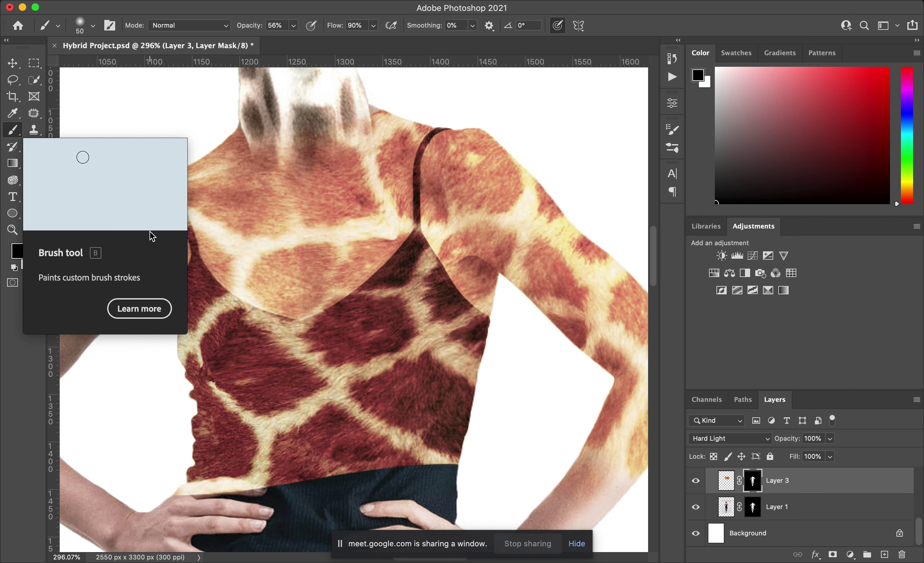
click(294, 25)
drag(295, 40, 333, 41)
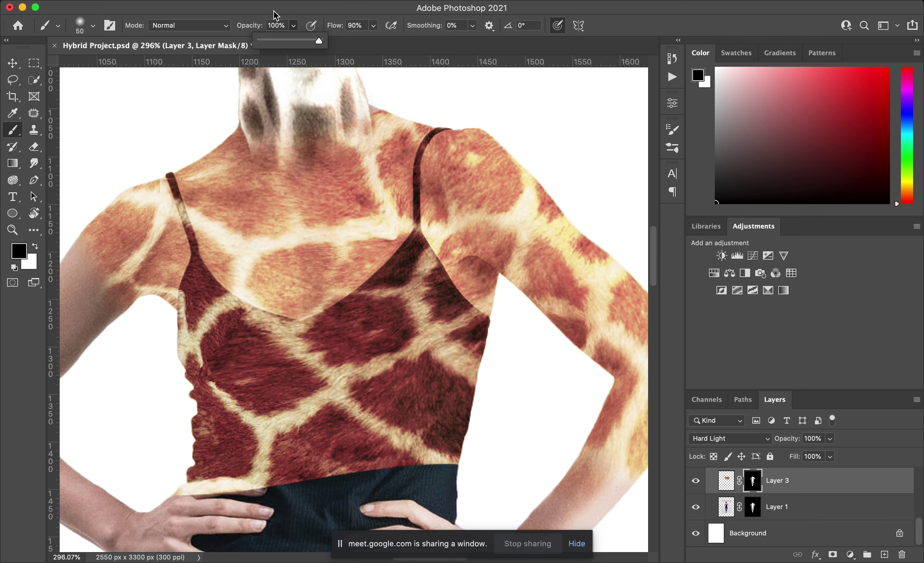
click(93, 26)
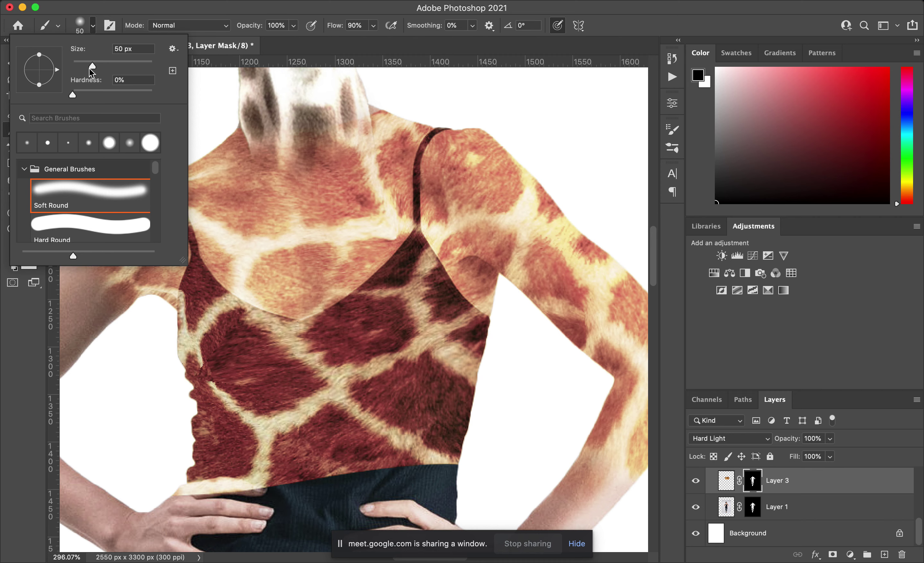
drag(74, 89, 137, 99)
mouse_move(333, 347)
mouse_down()
mouse_move(338, 454)
mouse_move(376, 353)
mouse_move(373, 428)
mouse_move(392, 440)
mouse_move(407, 395)
mouse_move(408, 465)
mouse_move(440, 417)
mouse_move(445, 433)
mouse_move(460, 379)
mouse_move(458, 345)
mouse_move(469, 344)
mouse_move(439, 331)
mouse_move(412, 383)
mouse_move(423, 391)
mouse_move(384, 469)
mouse_move(366, 481)
mouse_up()
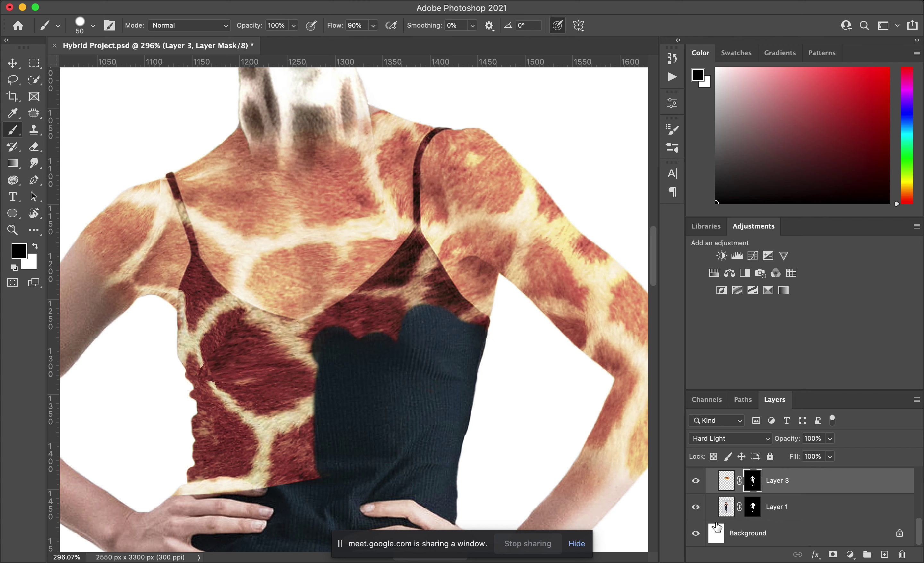
Step: Hide Layer 3 and select the dark tank top on Layer 1 with the Magic Wand
scroll(797, 511, up, 3)
scroll(797, 511, down, 3)
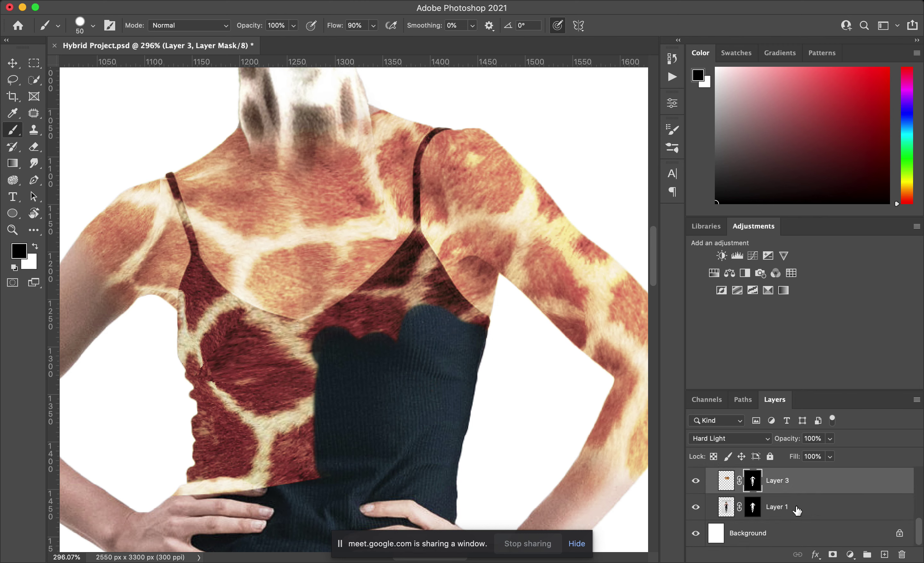
click(695, 480)
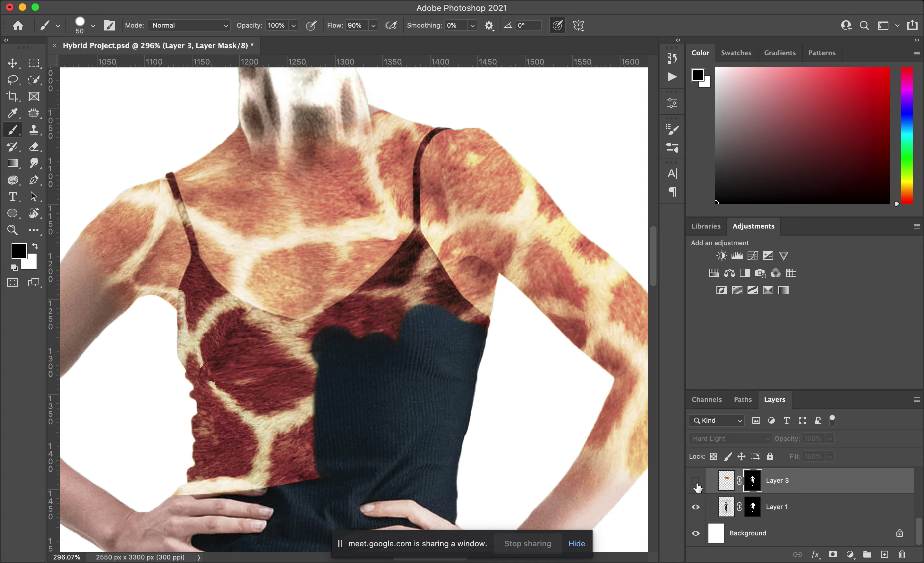
click(812, 513)
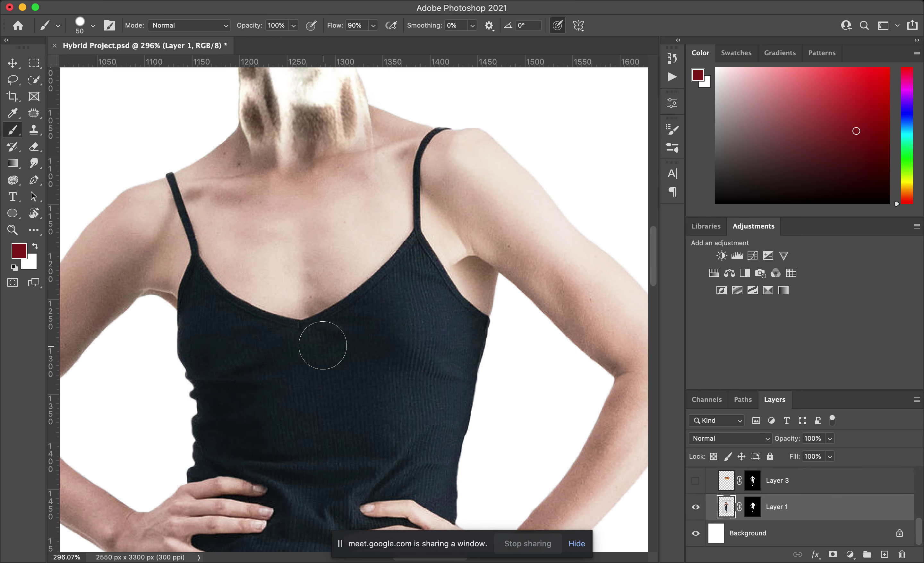
drag(33, 83, 68, 108)
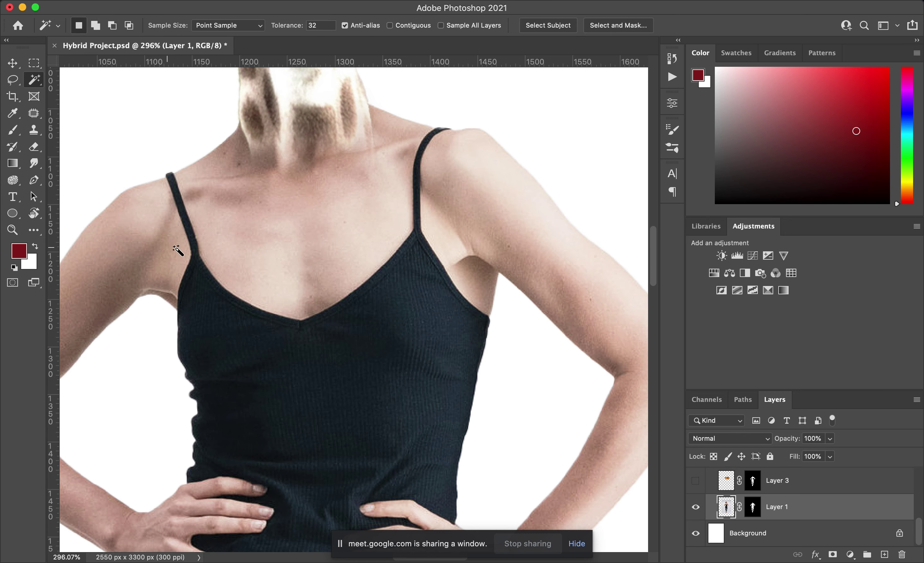
click(199, 284)
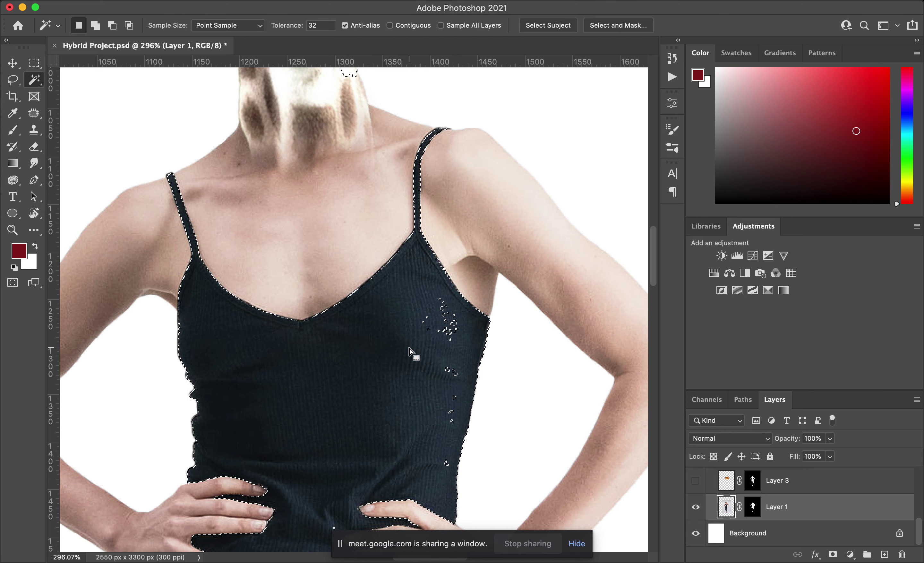
Step: Fill the unselected specks inside the tank-top selection by painting them white in Quick Mask mode
key(q)
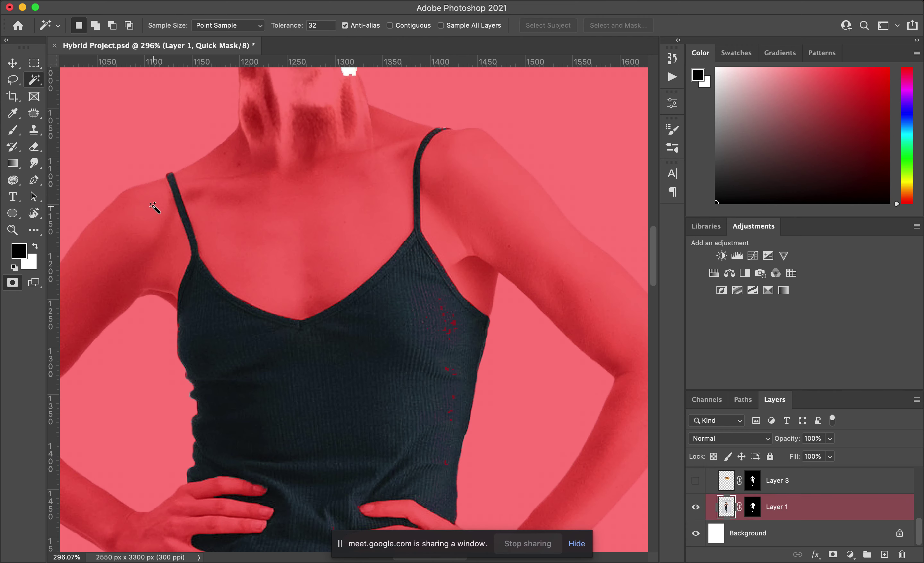
click(12, 130)
drag(427, 320, 431, 321)
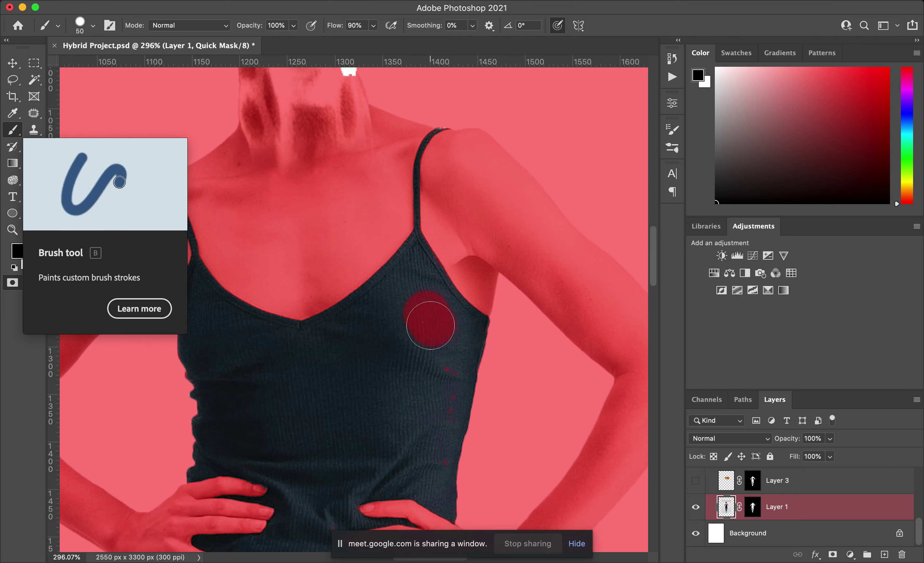
key(x)
mouse_move(412, 313)
mouse_down()
mouse_move(438, 345)
mouse_move(423, 297)
mouse_move(438, 408)
mouse_up()
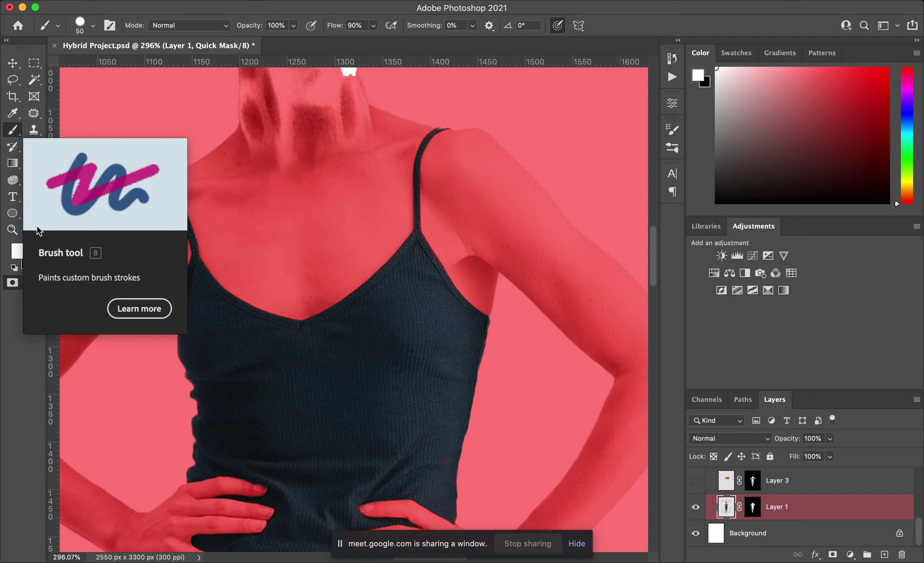
click(34, 245)
click(34, 246)
click(34, 245)
click(34, 246)
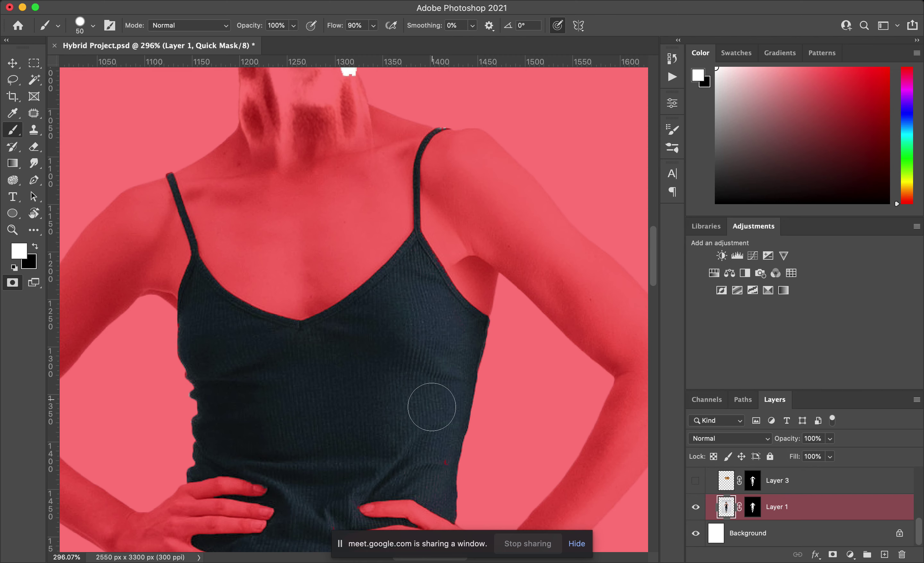
click(429, 454)
key(q)
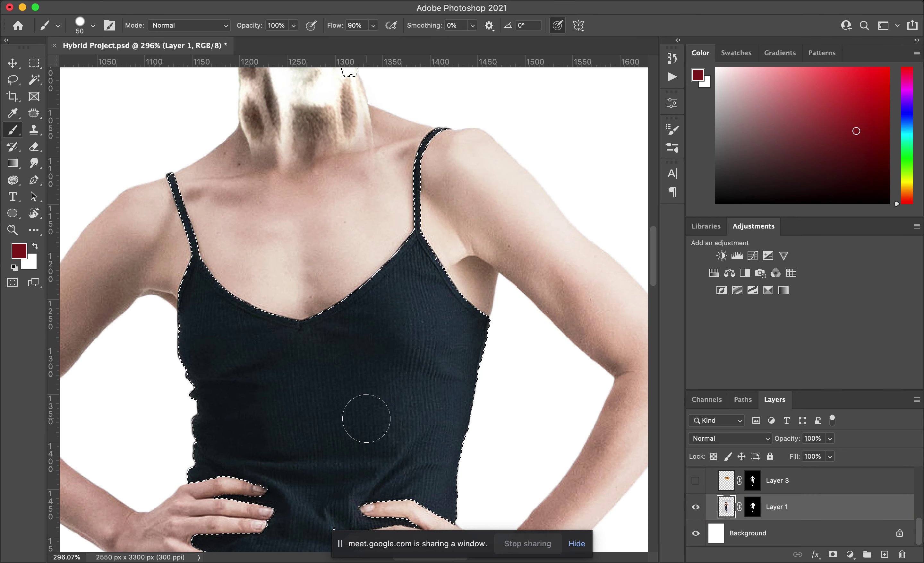
Step: Show Layer 3 and paint its mask black inside the tank-top selection to hide the giraffe skin on the fabric
click(696, 480)
click(752, 481)
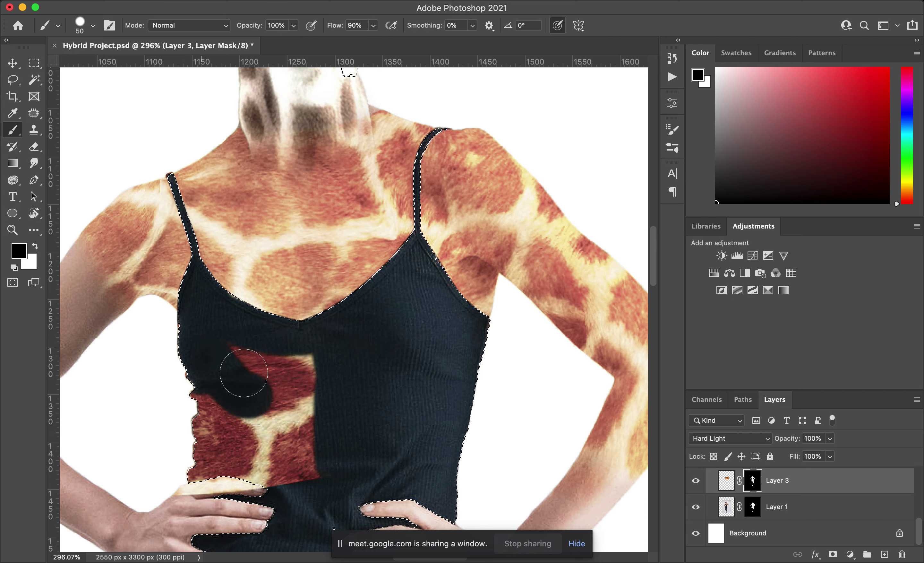
drag(287, 365, 294, 425)
mouse_move(203, 444)
mouse_down()
mouse_move(186, 483)
mouse_move(241, 490)
mouse_move(286, 511)
mouse_move(273, 408)
mouse_up()
mouse_move(222, 466)
mouse_down()
mouse_move(326, 489)
mouse_move(305, 454)
mouse_move(295, 463)
mouse_move(394, 446)
mouse_up()
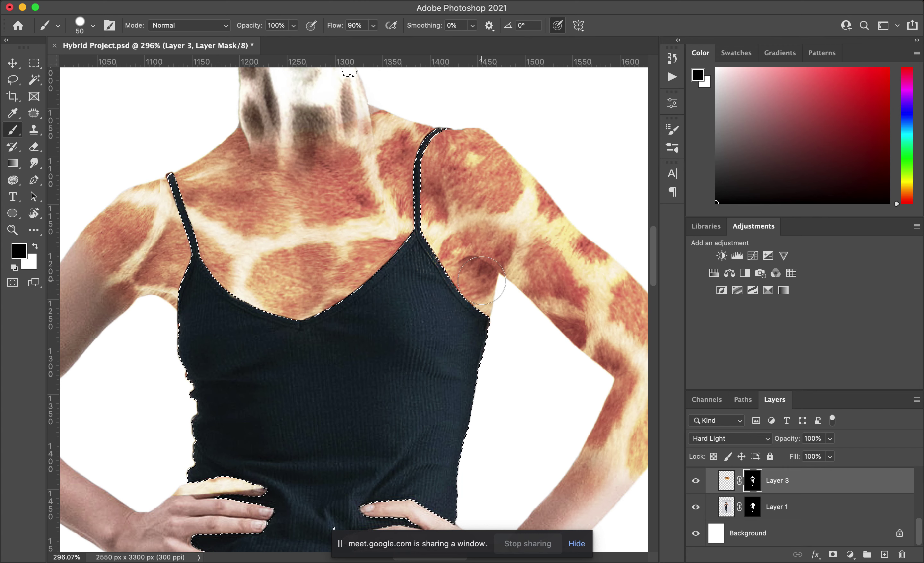
Step: Deselect the tank top and mask the leftover giraffe skin off the fingers and the tank top's side edge
click(265, 1)
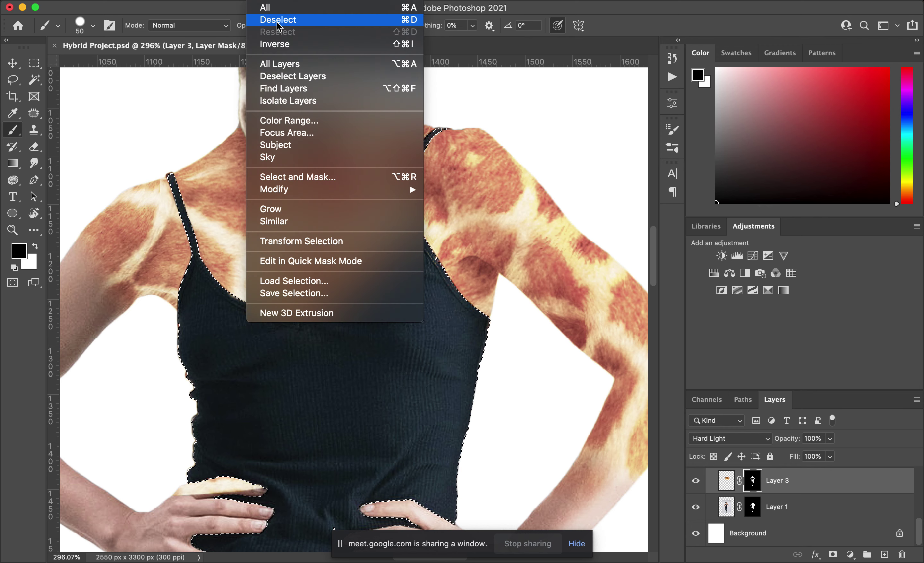
click(219, 319)
key(ctrl+d)
drag(263, 483, 189, 487)
mouse_move(211, 375)
mouse_down()
mouse_move(184, 343)
mouse_move(192, 402)
mouse_move(208, 419)
mouse_up()
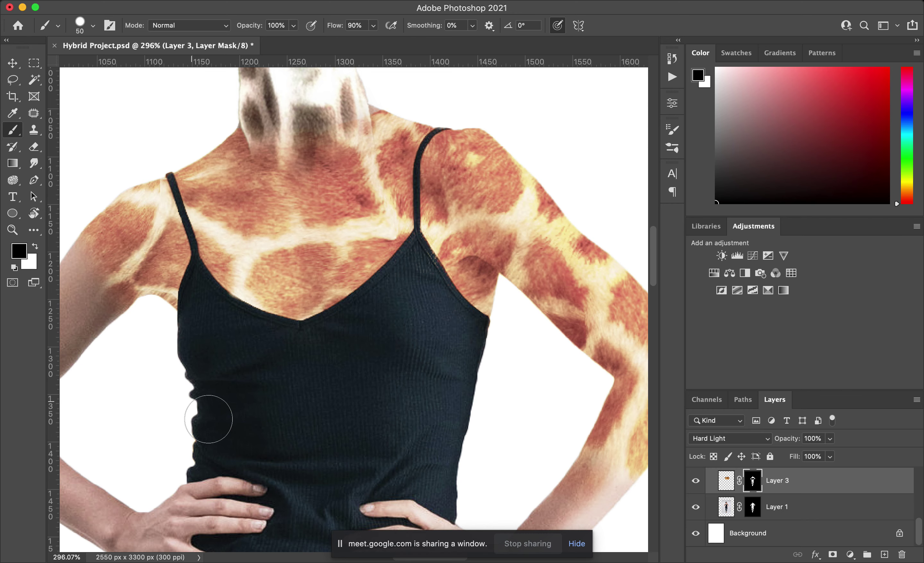
scroll(439, 412, up, 5)
scroll(439, 413, right, 3)
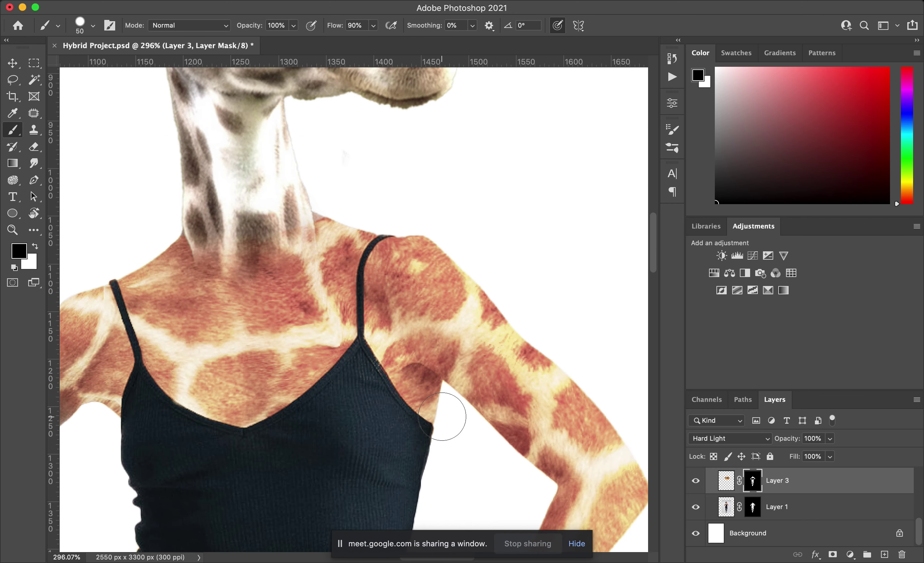
key(super+minus)
key(super+minus)
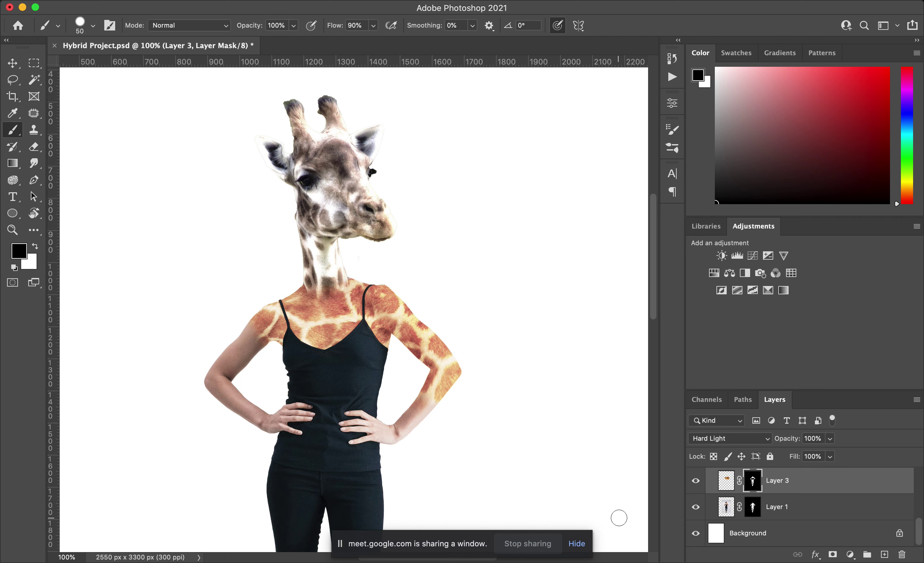
click(727, 481)
click(756, 485)
click(729, 485)
click(761, 487)
click(721, 484)
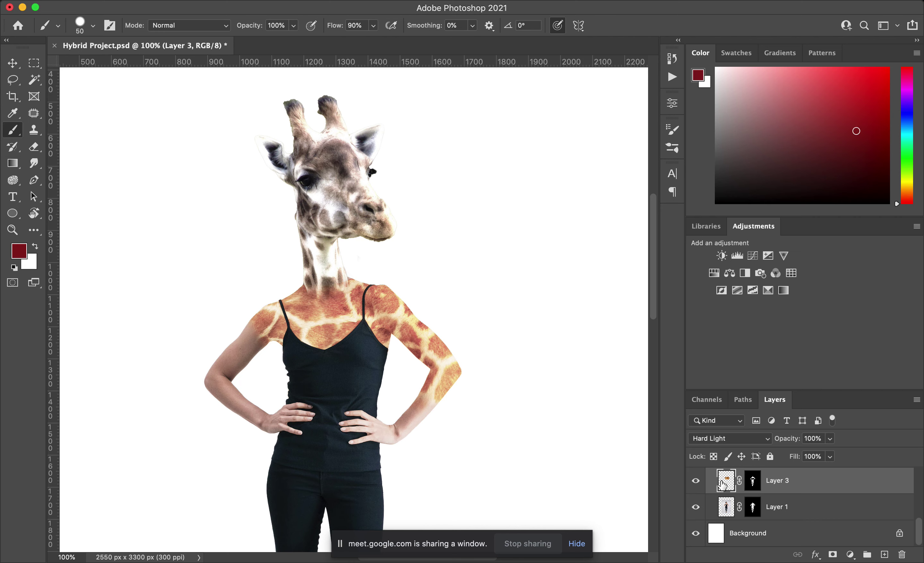
click(761, 486)
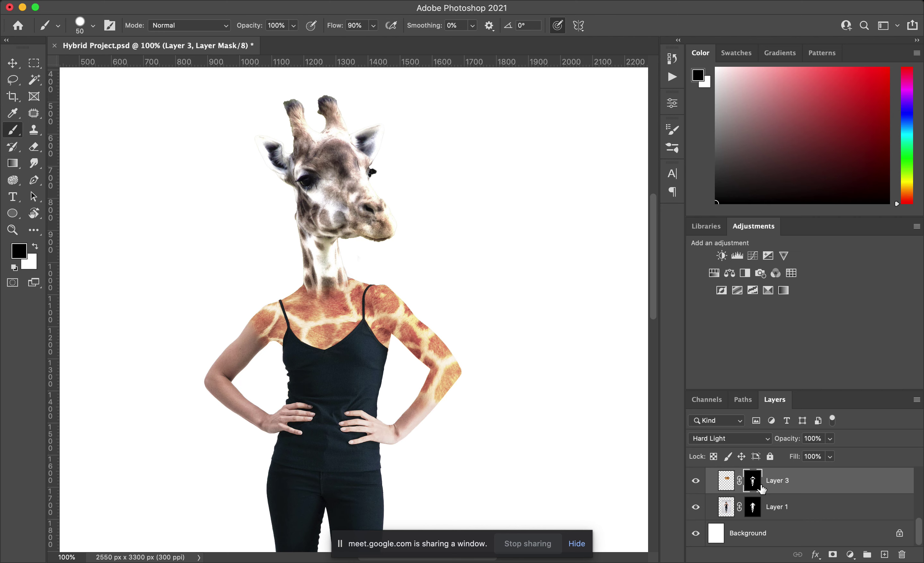
click(722, 475)
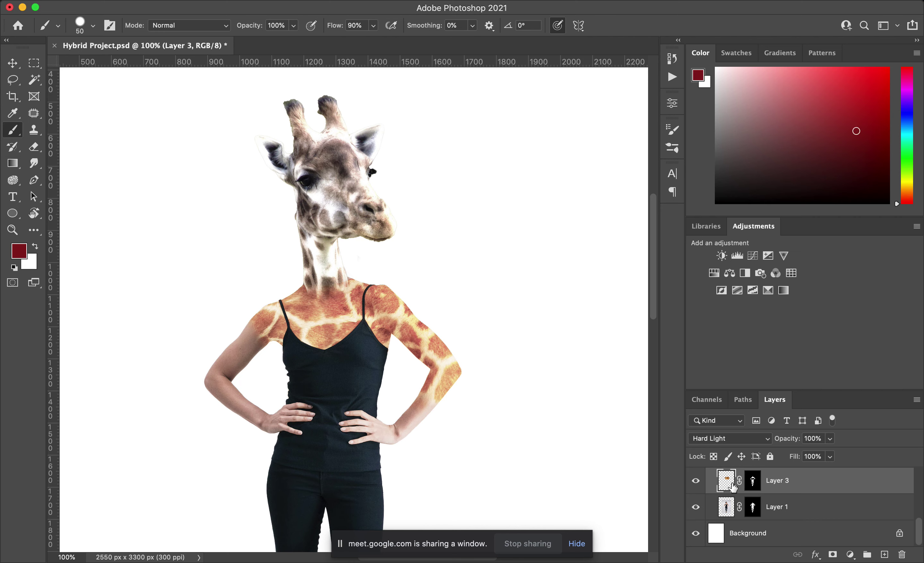
click(757, 478)
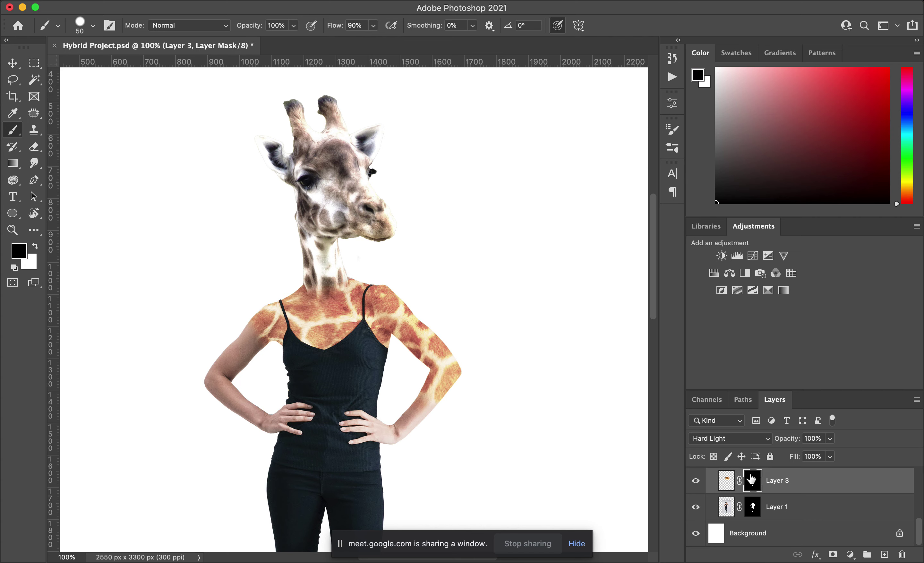
Step: Paint a dark red stroke on Layer 3's image instead of its mask, over the elbow, and undo it
click(725, 488)
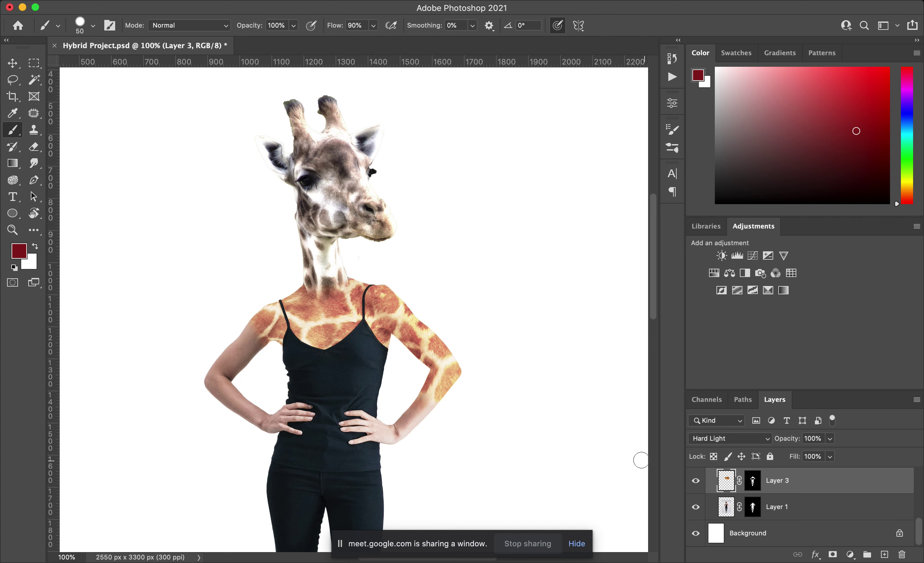
drag(457, 377, 434, 394)
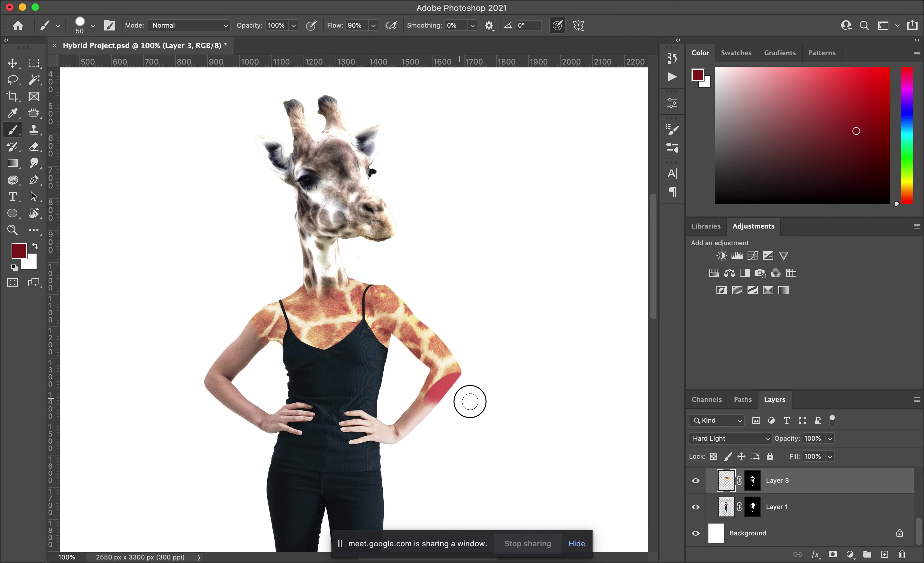
click(750, 480)
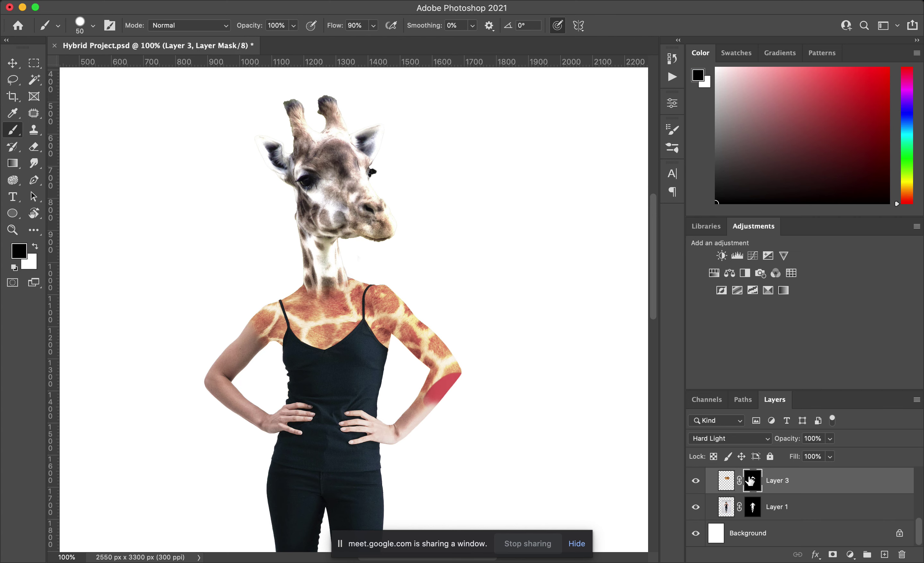
key(super+z)
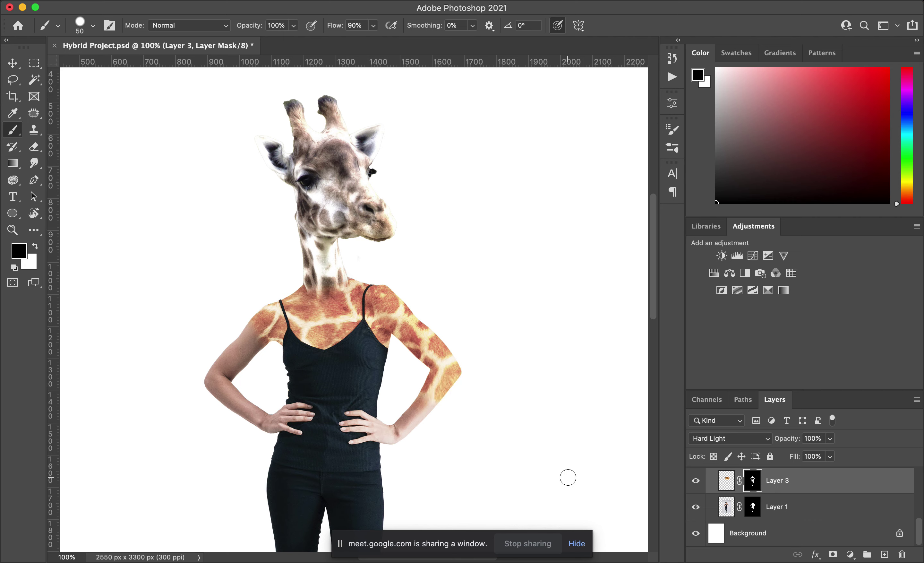
scroll(553, 363, down, 5)
scroll(552, 363, left, 1)
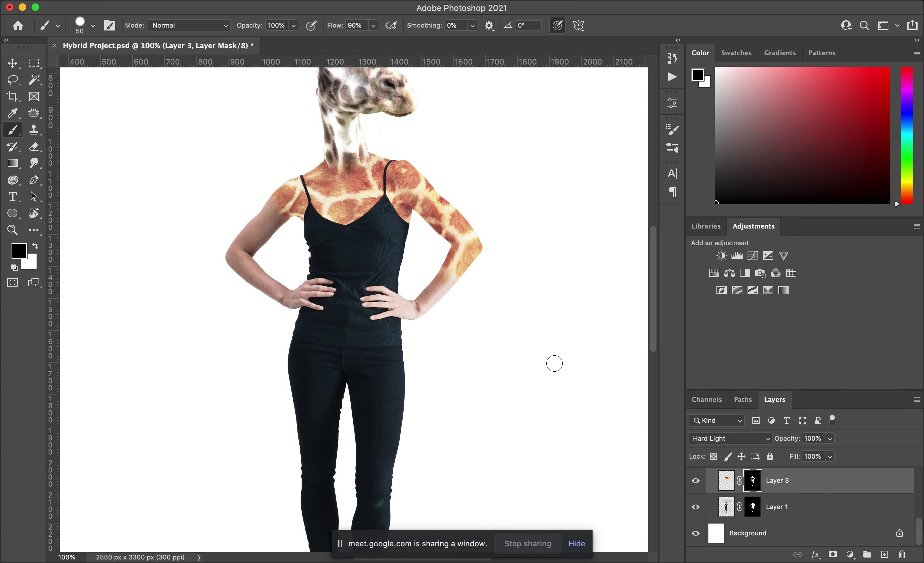
scroll(554, 363, up, 5)
scroll(553, 363, up, 3)
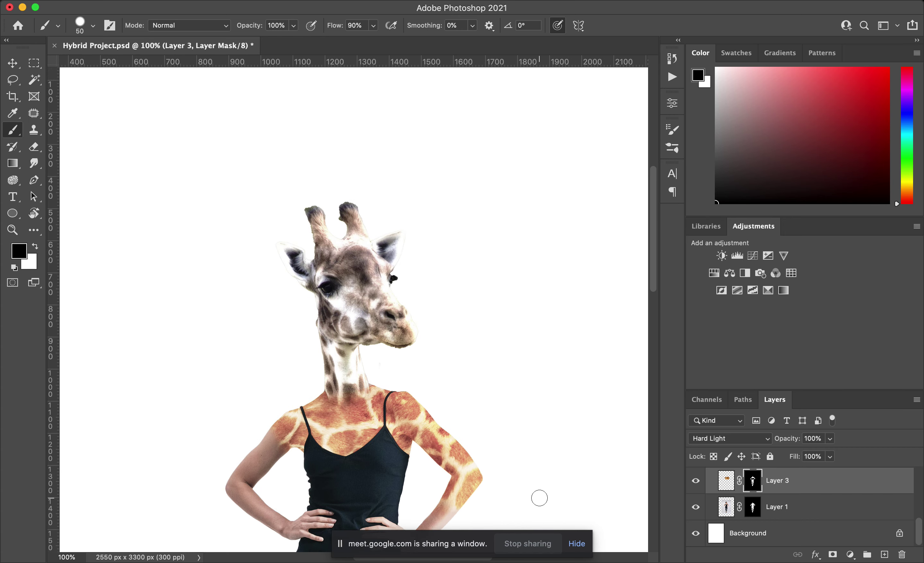
scroll(547, 437, down, 3)
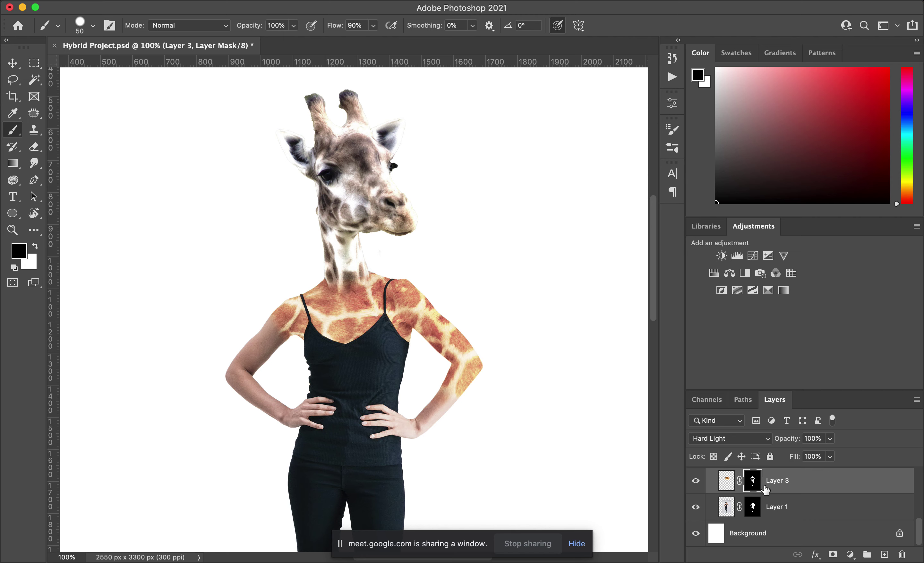
Step: Delete Layer 3's layer mask and set the layer's blend mode to Normal
right_click(755, 482)
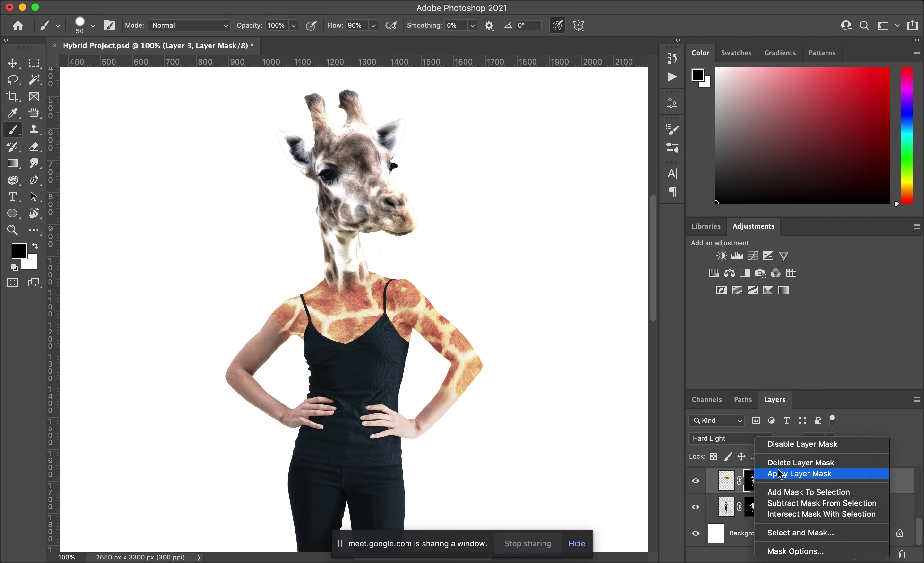
click(786, 462)
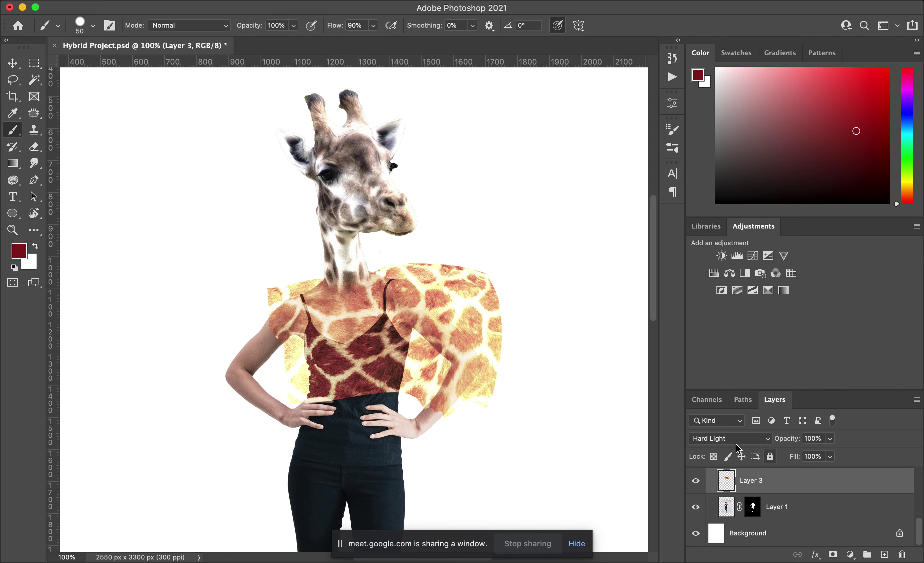
click(769, 438)
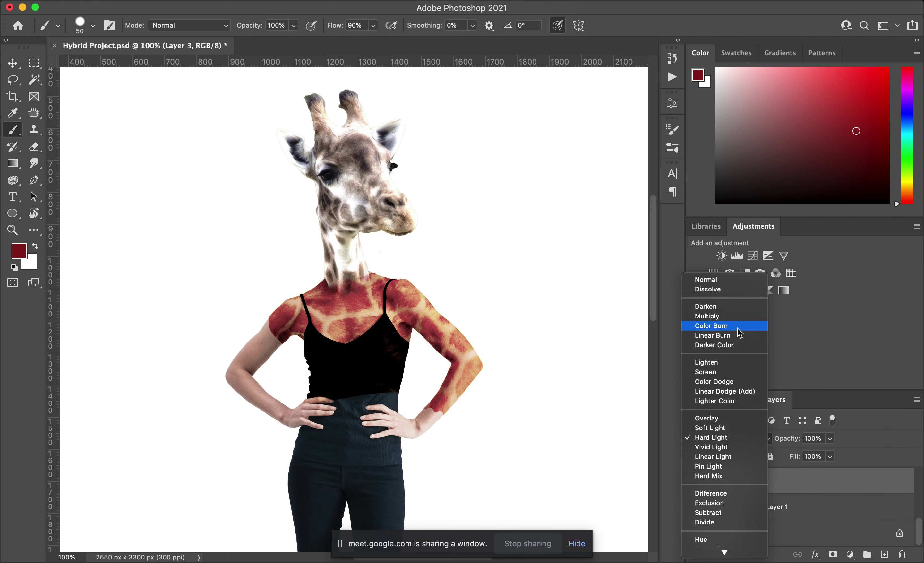
click(720, 280)
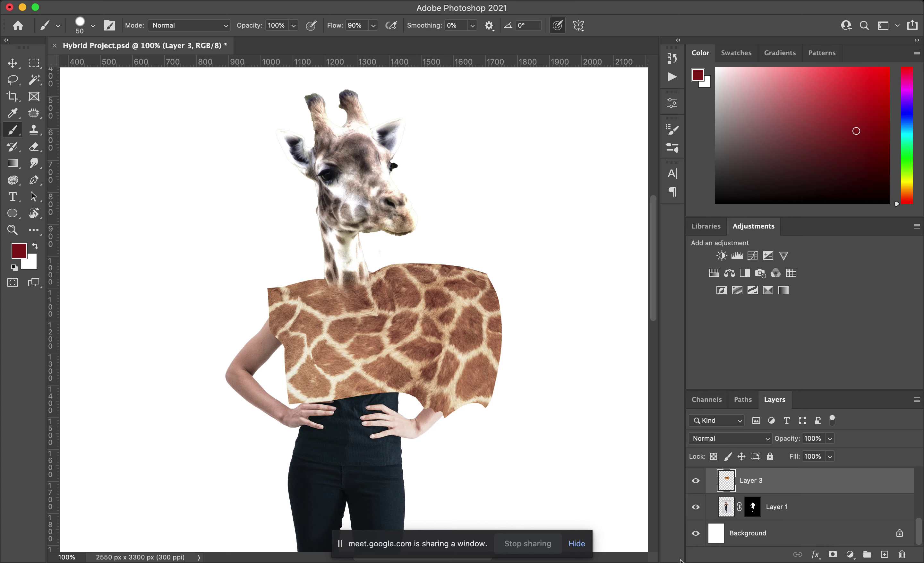
Step: Move the application window sideways and reduce its height so the layer controls clear the screen edge
mouse_move(671, 514)
drag(699, 9, 645, 9)
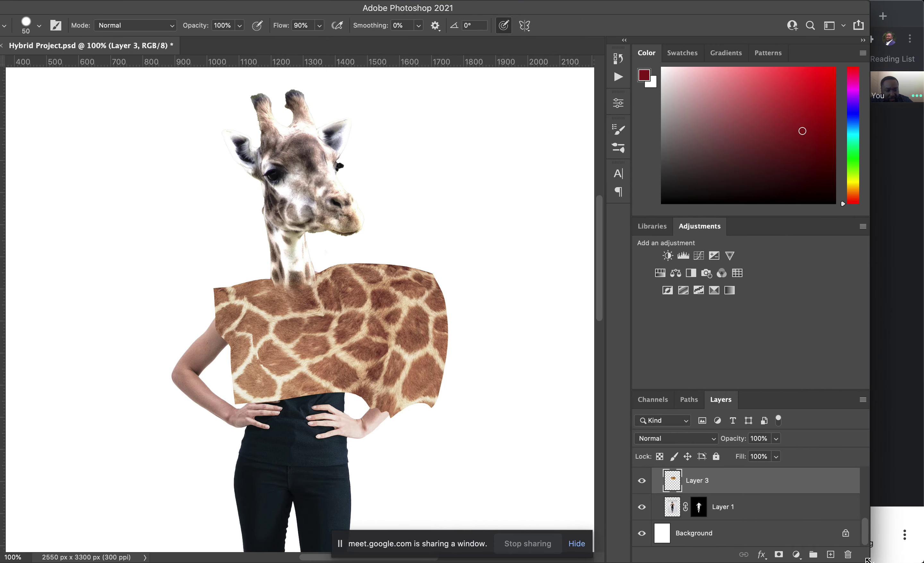
mouse_move(871, 552)
mouse_move(731, 560)
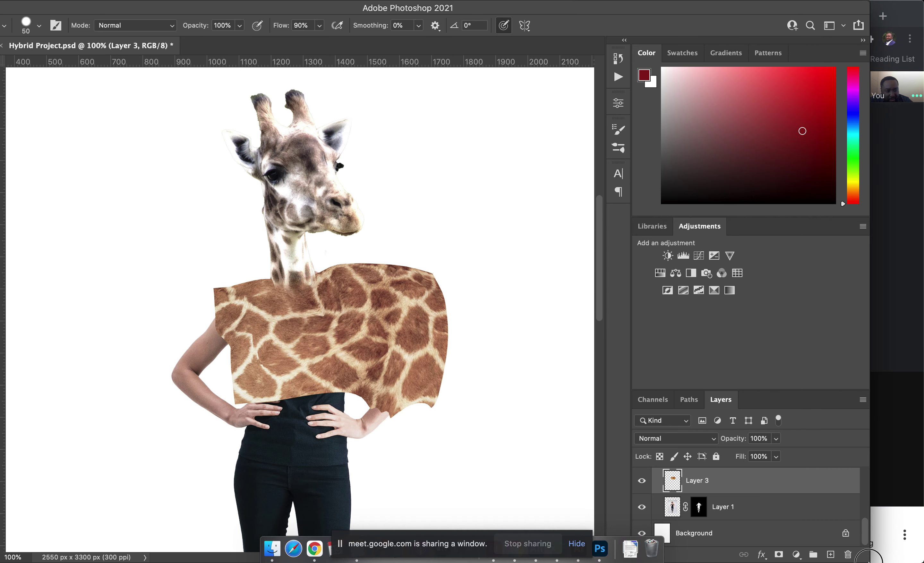
drag(868, 557, 878, 512)
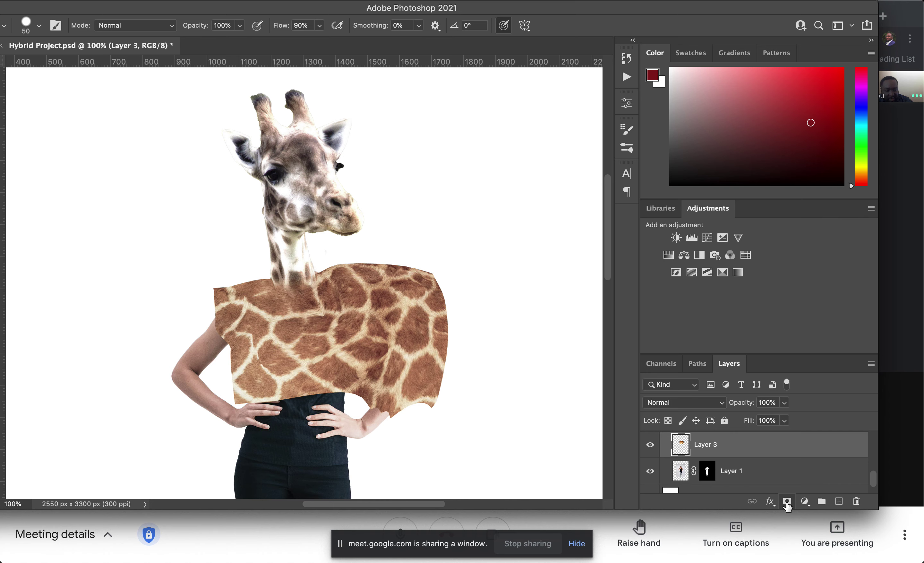
Step: Add a blank white layer mask to Layer 3 and undo it
click(787, 502)
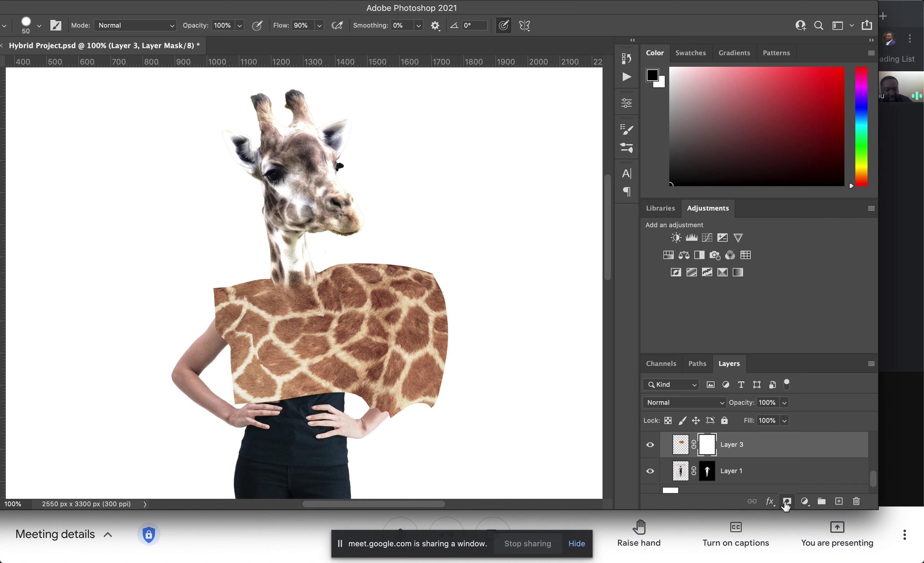
key(super+z)
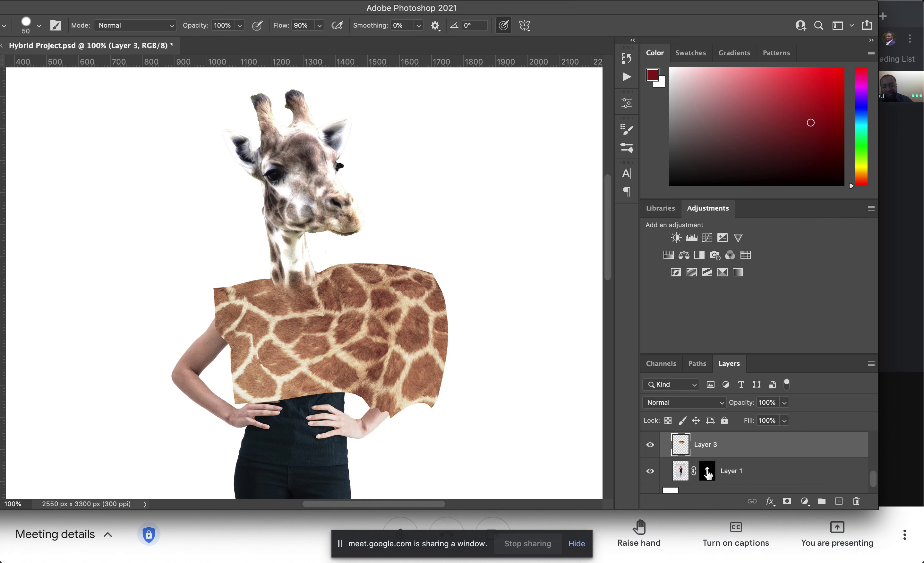
Step: Try masking Layer 3 with a selection loaded from Layer 1's mask, undo the mask, and deselect
scroll(701, 468, up, 5)
scroll(697, 464, down, 4)
scroll(697, 463, down, 1)
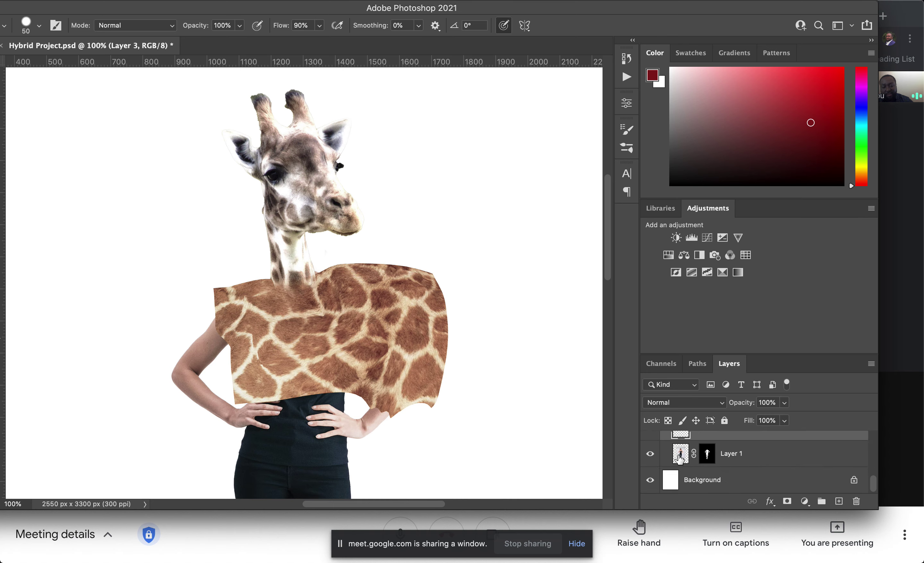
click(680, 459)
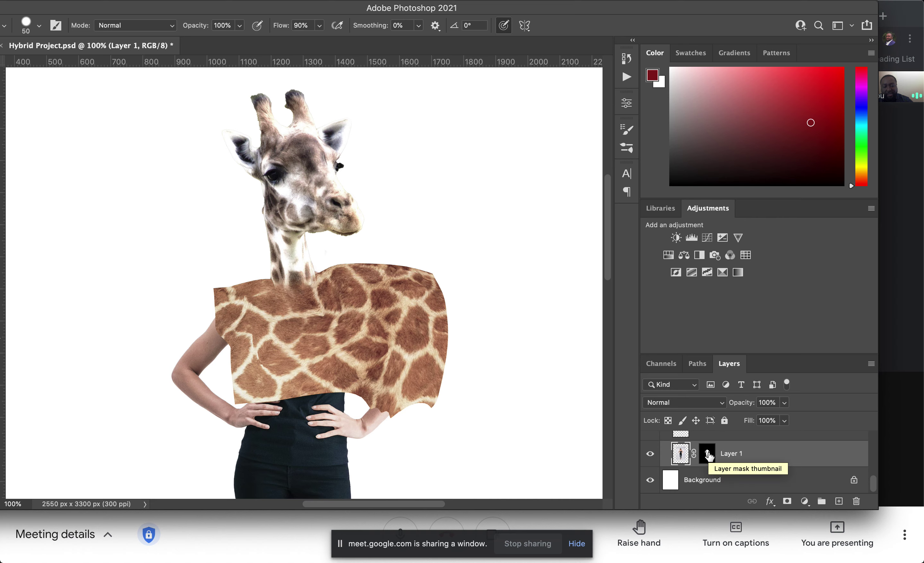
super+click(707, 454)
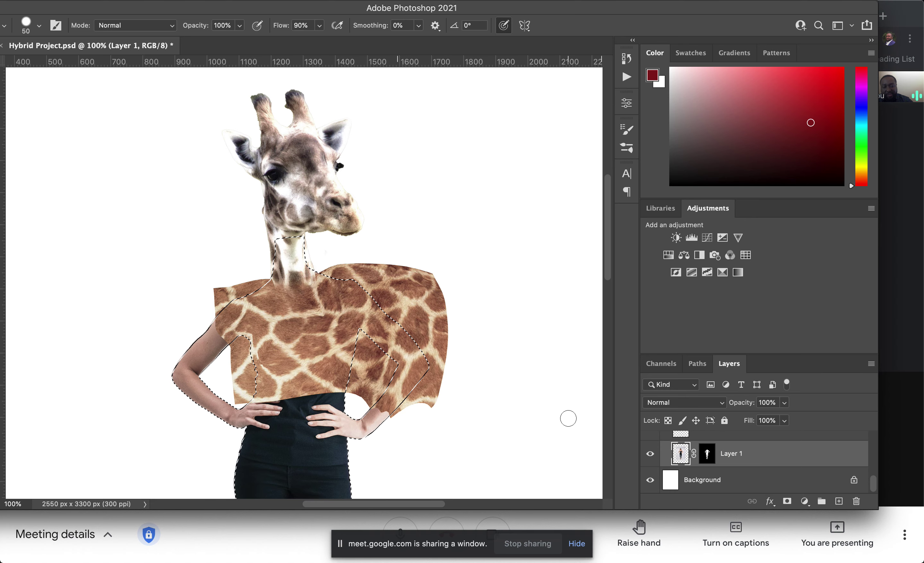
scroll(711, 470, up, 1)
click(717, 461)
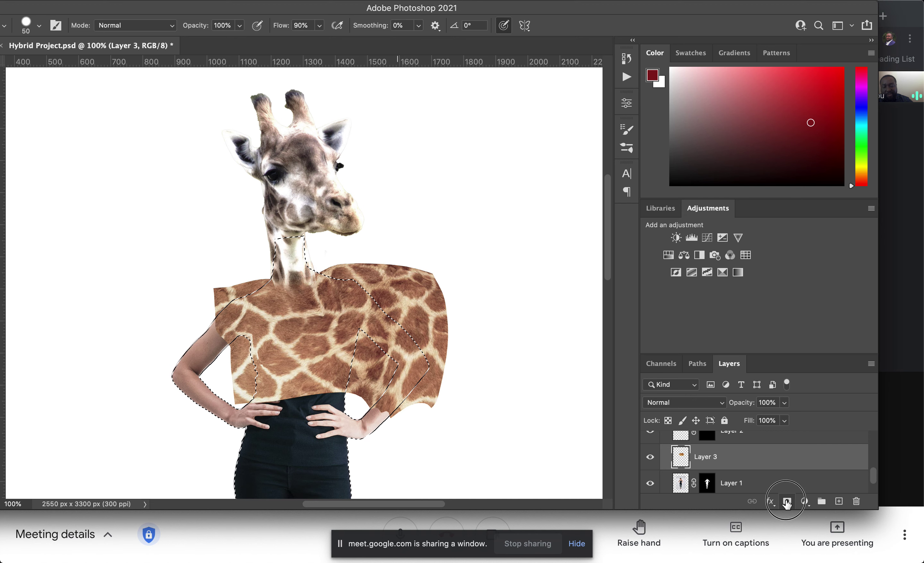
click(787, 501)
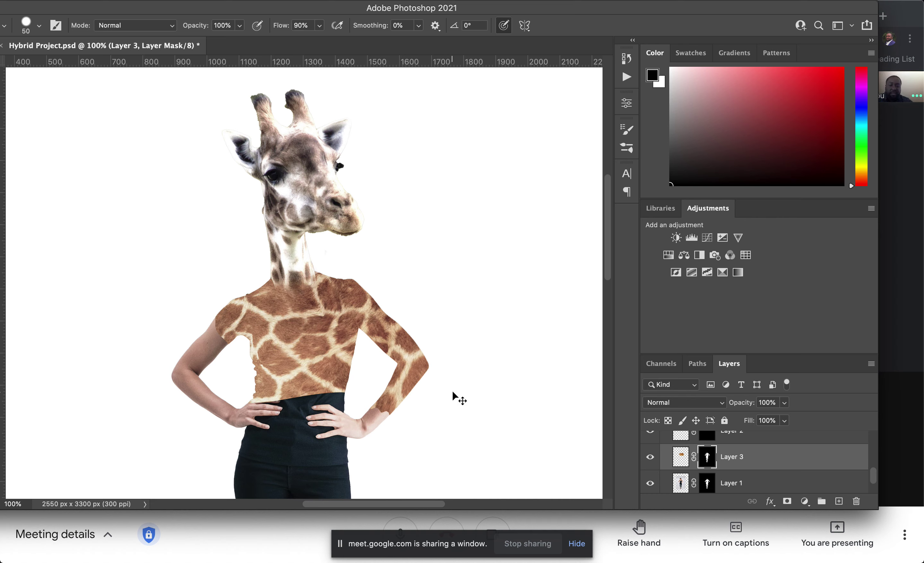
key(super+z)
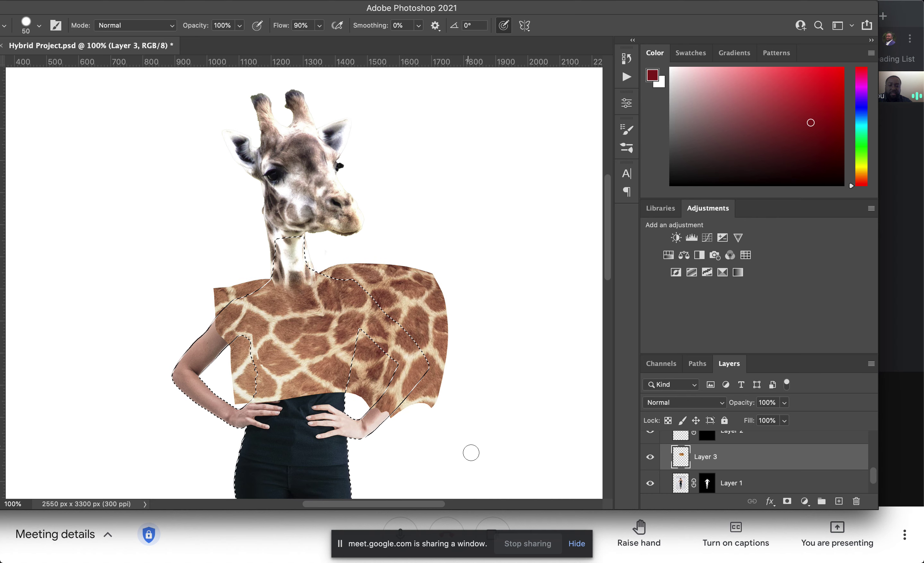
key(super+d)
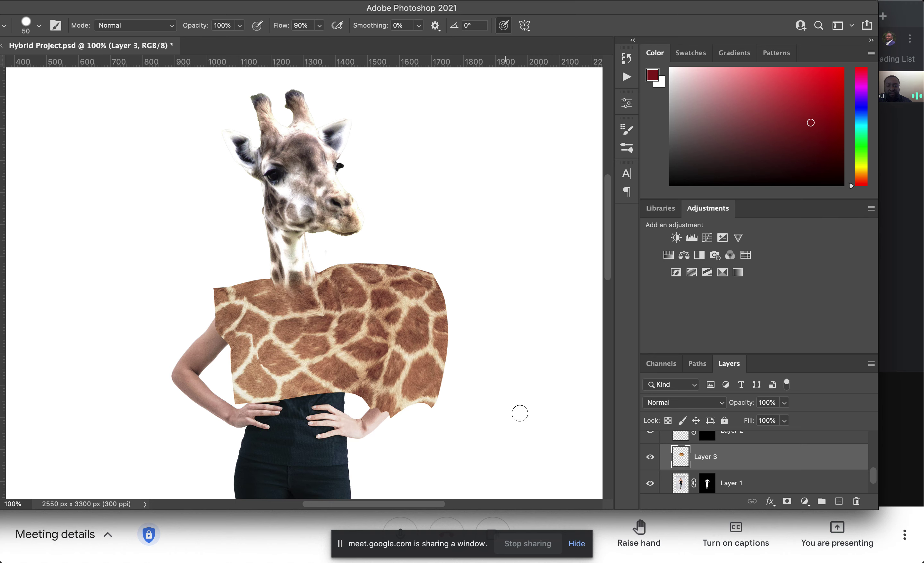
Step: Reduce Layer 3's opacity to 55% so the woman's body shows through the giraffe skin
click(787, 405)
drag(781, 416, 760, 420)
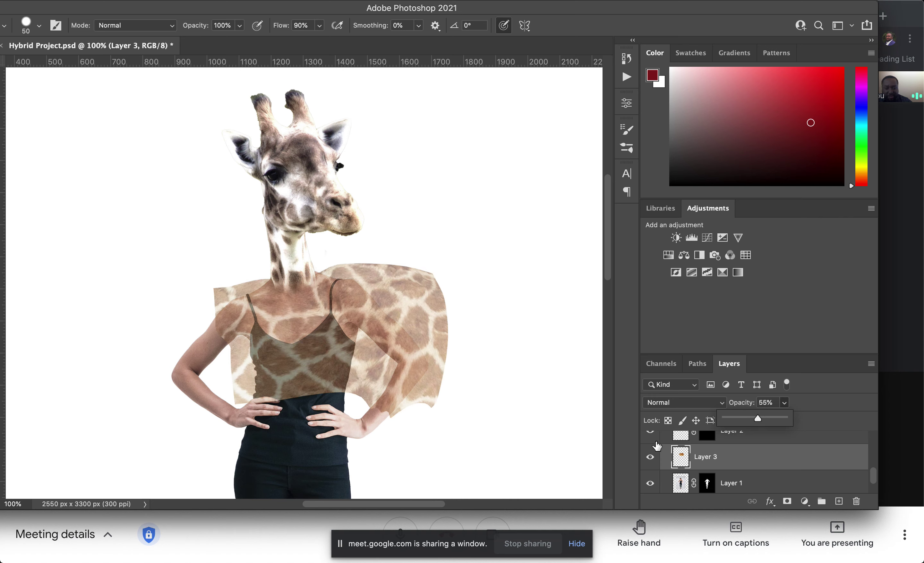
click(741, 461)
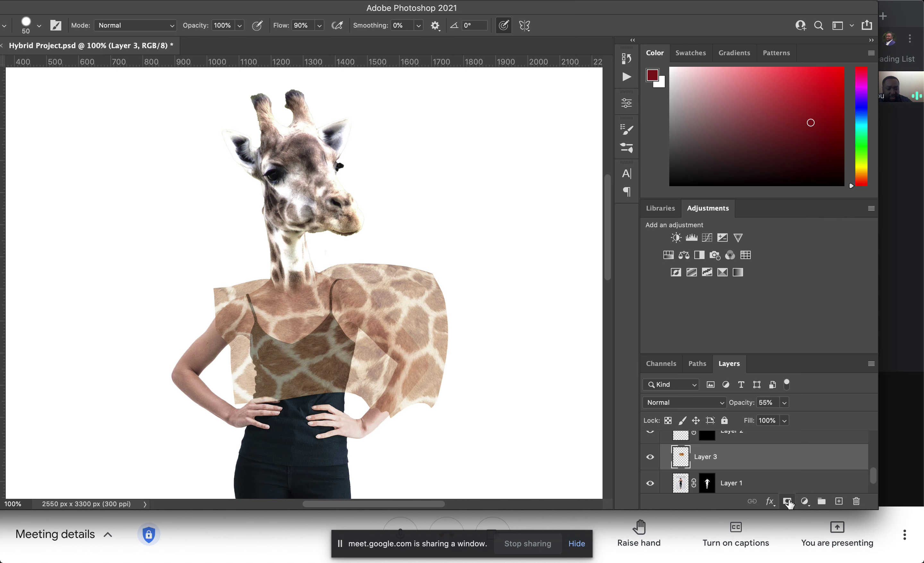
Step: Add a white layer mask to Layer 3 and roughly paint out the giraffe skin outside the woman's left arm and inside the arm gap
click(788, 502)
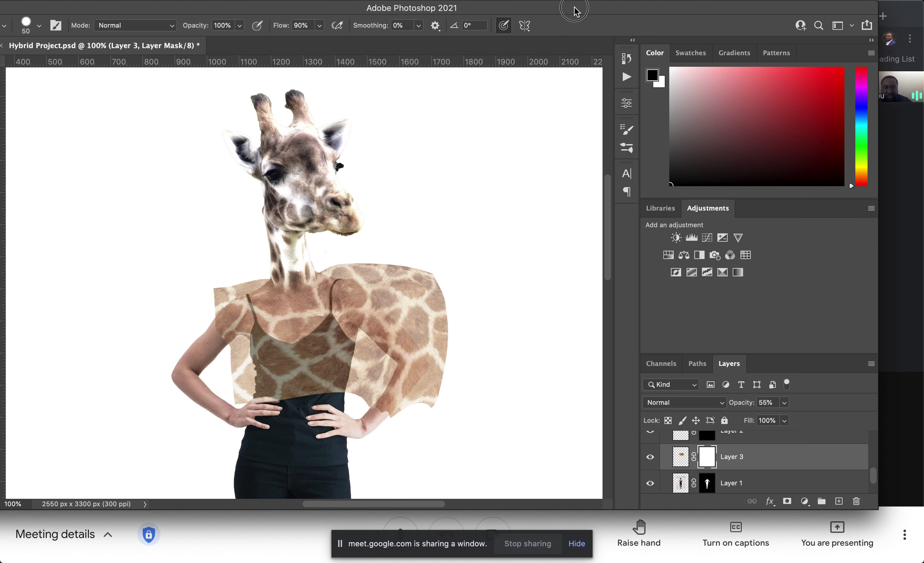
drag(578, 8, 636, 8)
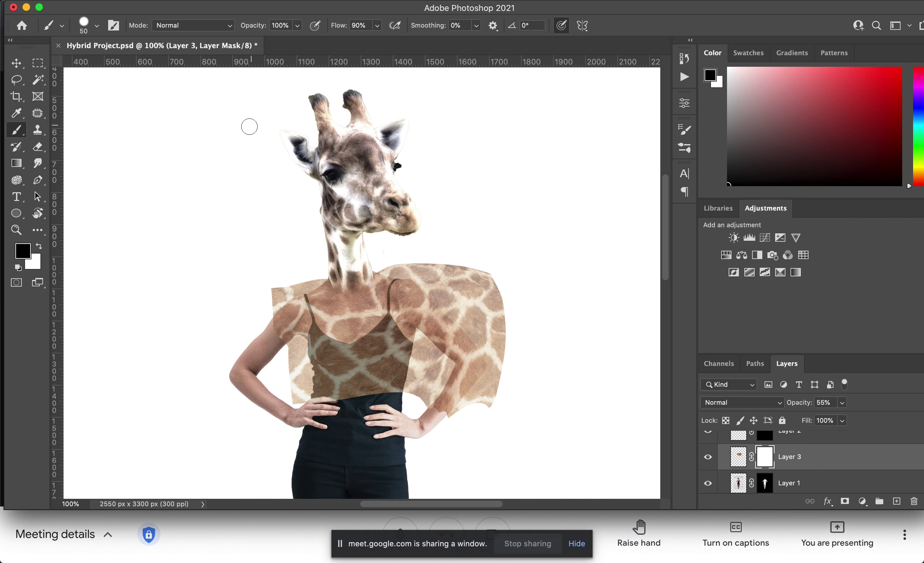
mouse_move(491, 315)
mouse_down()
mouse_move(458, 285)
mouse_move(504, 319)
mouse_move(452, 261)
mouse_move(486, 283)
mouse_move(502, 297)
mouse_move(486, 302)
mouse_move(455, 288)
mouse_move(495, 323)
mouse_move(449, 298)
mouse_move(477, 324)
mouse_move(416, 257)
mouse_move(507, 342)
mouse_move(507, 354)
mouse_move(480, 330)
mouse_move(512, 360)
mouse_move(491, 406)
mouse_up()
mouse_move(415, 396)
mouse_down()
mouse_move(426, 365)
mouse_move(413, 388)
mouse_up()
Step: Refine Layer 3's mask with a 50 px black brush along the left arm's outer edge, around the elbow and forearm, and inside the arm gap
key(super+equal)
key(super+equal)
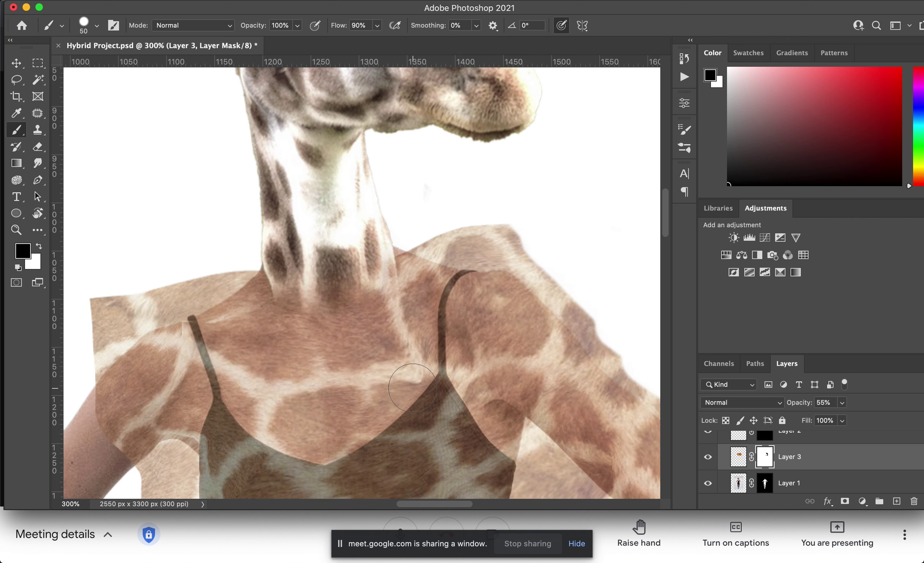
scroll(413, 383, down, 5)
scroll(413, 383, right, 5)
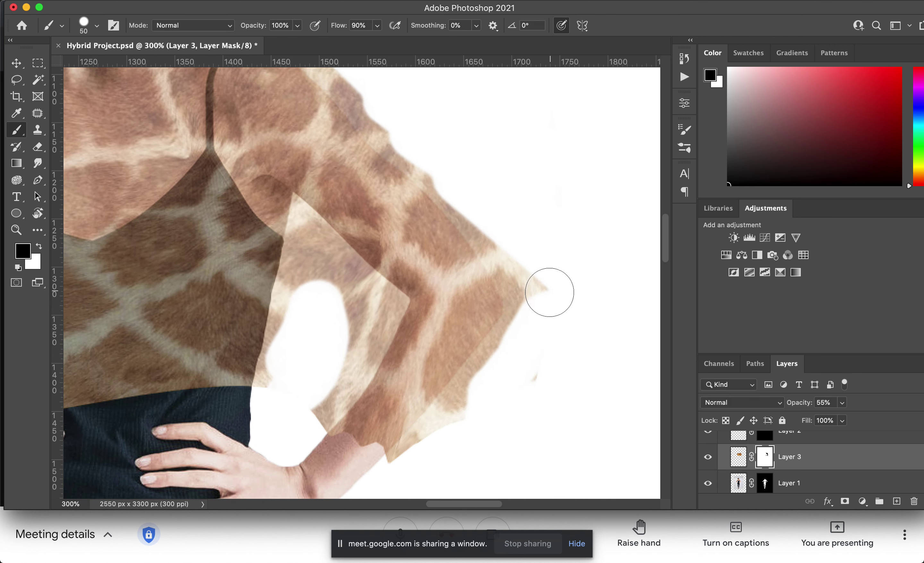
mouse_move(546, 292)
mouse_down()
mouse_move(506, 237)
mouse_move(532, 306)
mouse_move(490, 231)
mouse_move(528, 303)
mouse_move(529, 332)
mouse_move(536, 315)
mouse_move(530, 309)
mouse_move(503, 361)
mouse_move(520, 344)
mouse_move(458, 418)
mouse_move(550, 366)
mouse_up()
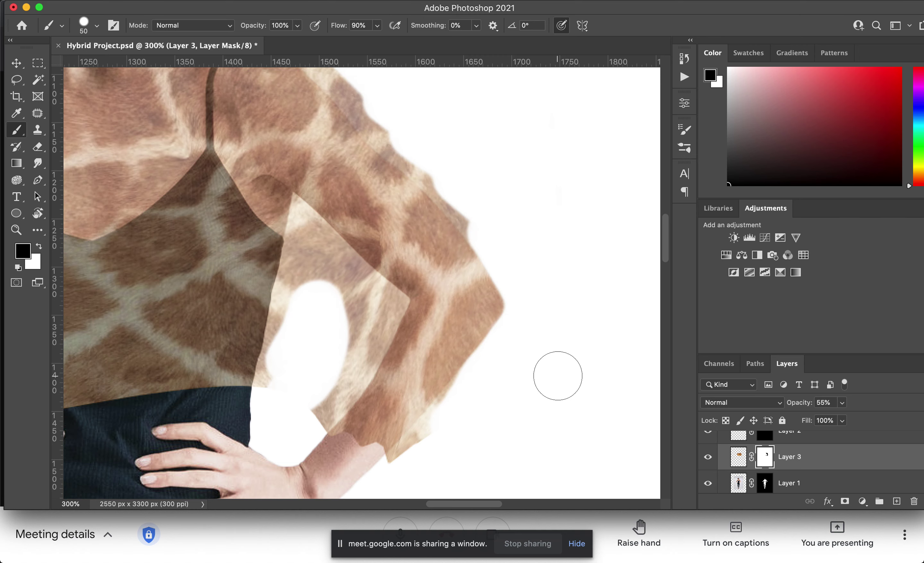
drag(472, 390, 406, 468)
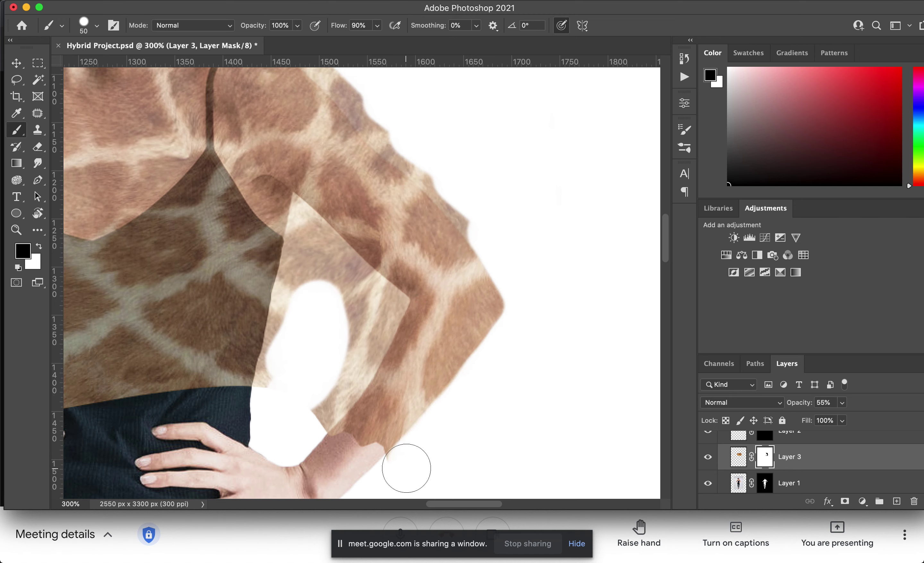
mouse_move(331, 367)
mouse_down()
mouse_move(310, 375)
mouse_move(307, 408)
mouse_move(327, 386)
mouse_move(303, 419)
mouse_move(343, 351)
mouse_move(339, 297)
mouse_move(325, 284)
mouse_move(294, 329)
mouse_move(277, 393)
mouse_up()
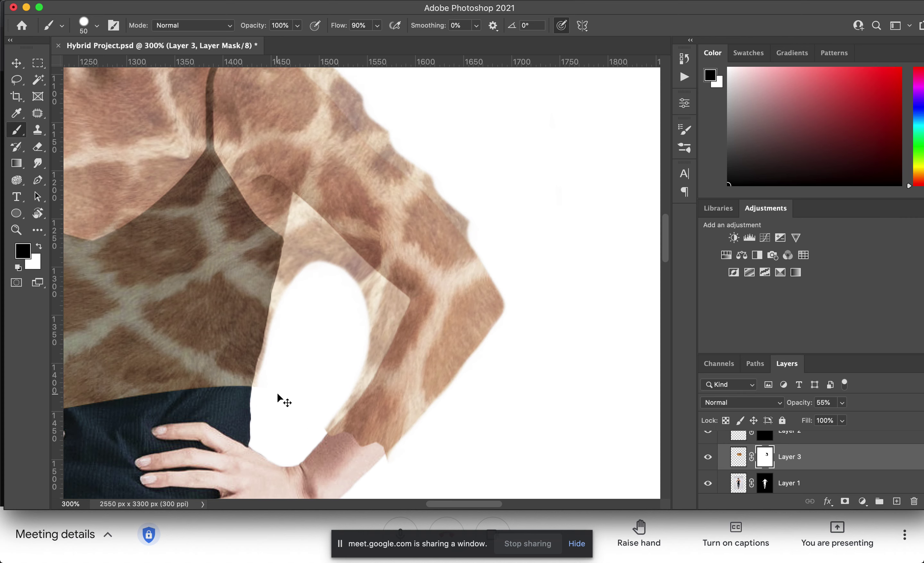
Step: Return to a 100% view of the figure and increase the application window's height to show more of the canvas and layers
key(super+0)
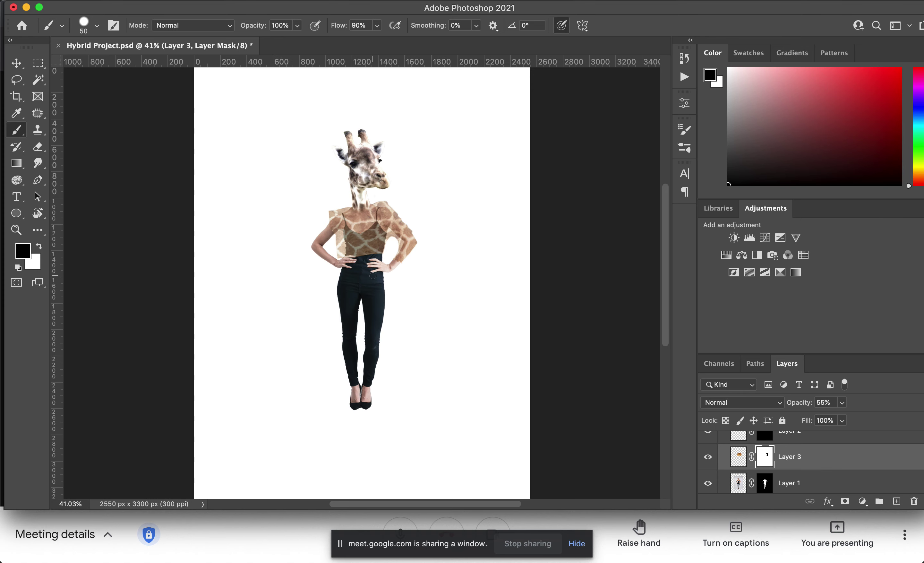
key(super+1)
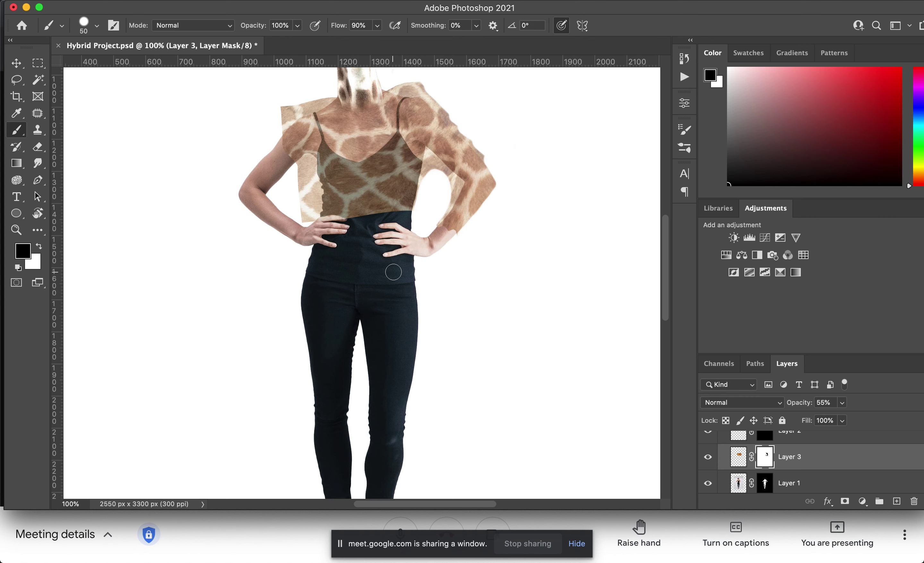
scroll(392, 271, up, 5)
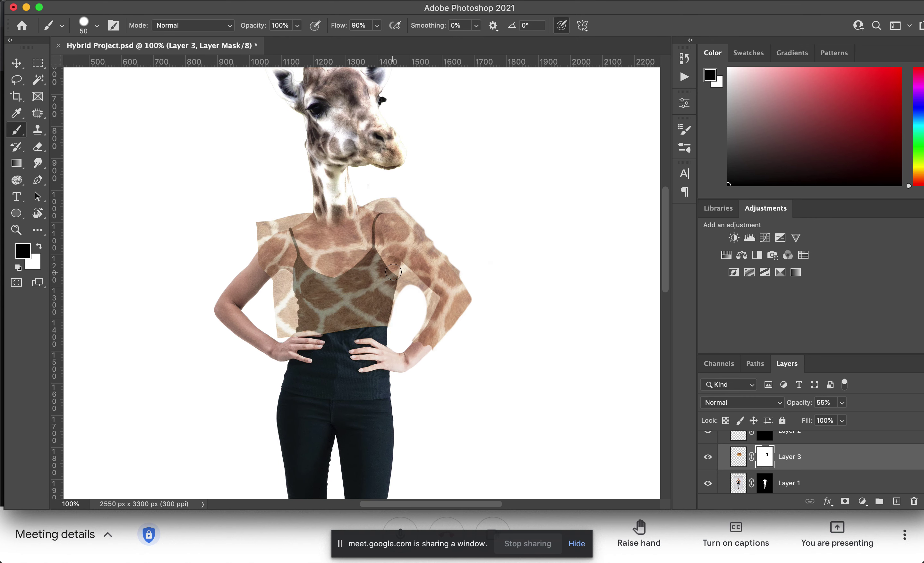
drag(610, 509, 605, 560)
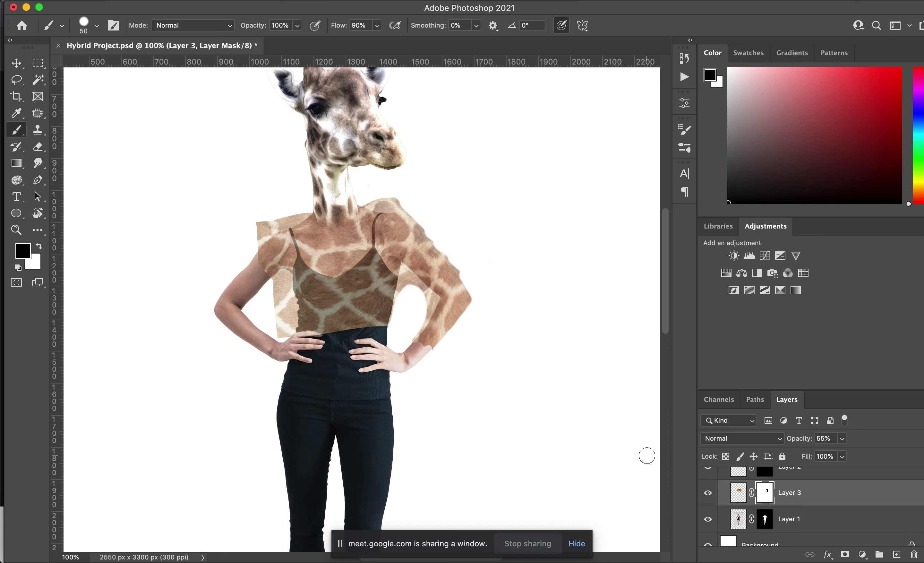